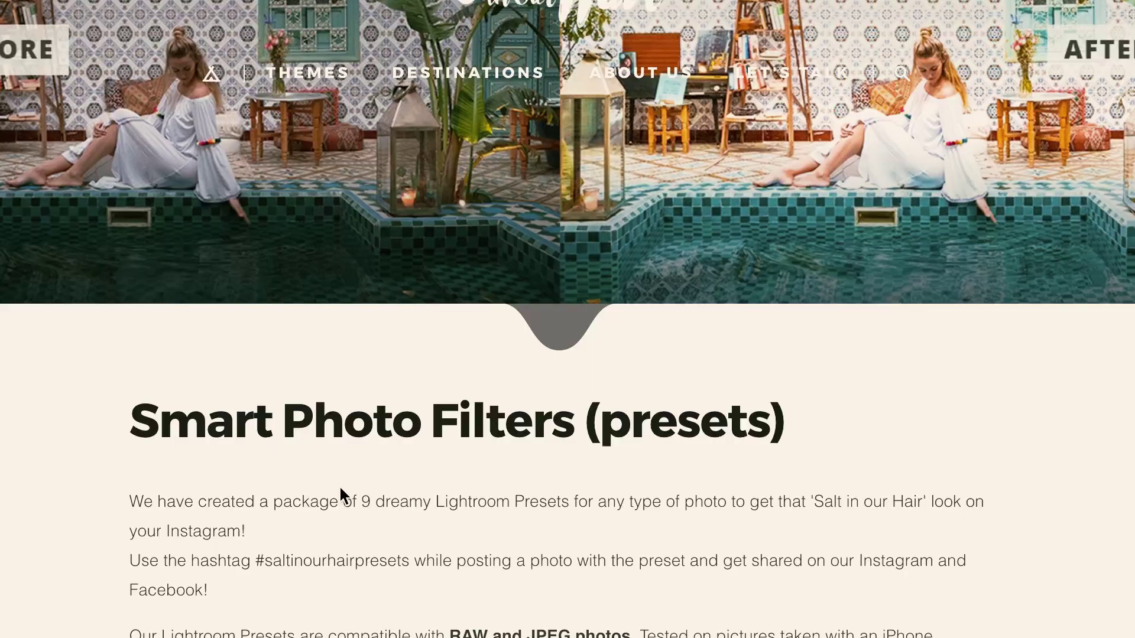
# - Browse the before/after examples down to the $29.99 preset pack, then preview and close its checkout
pyautogui.scroll(-10, 340, 487)
pyautogui.scroll(-5, 344, 498)
pyautogui.scroll(-14, 1005, 373)
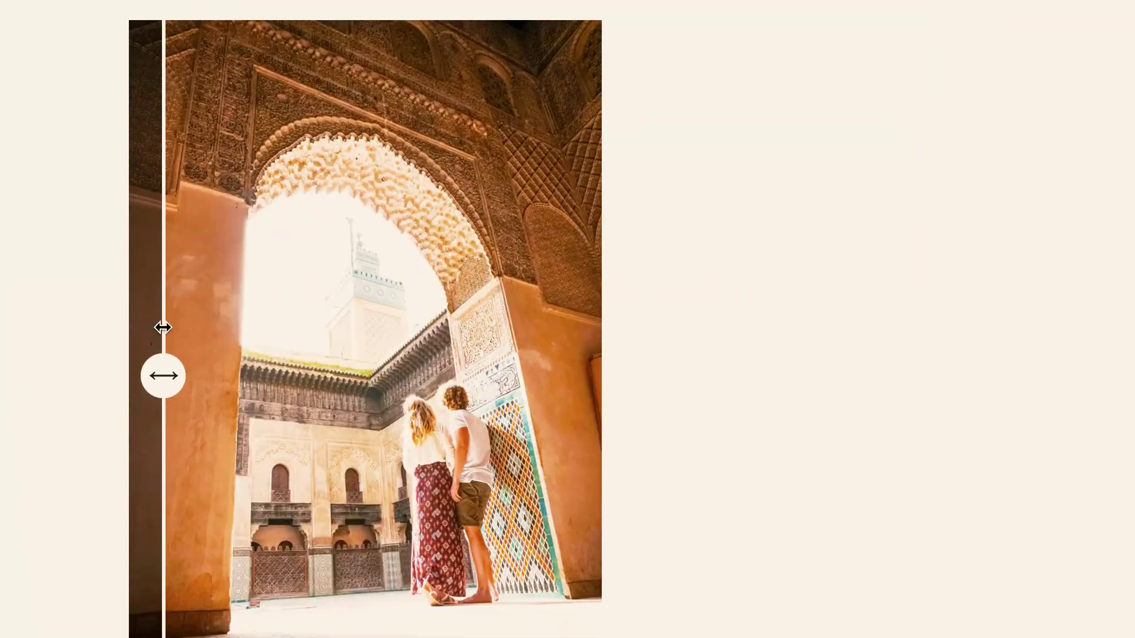
pyautogui.scroll(-15, 162, 375)
pyautogui.click(596, 289)
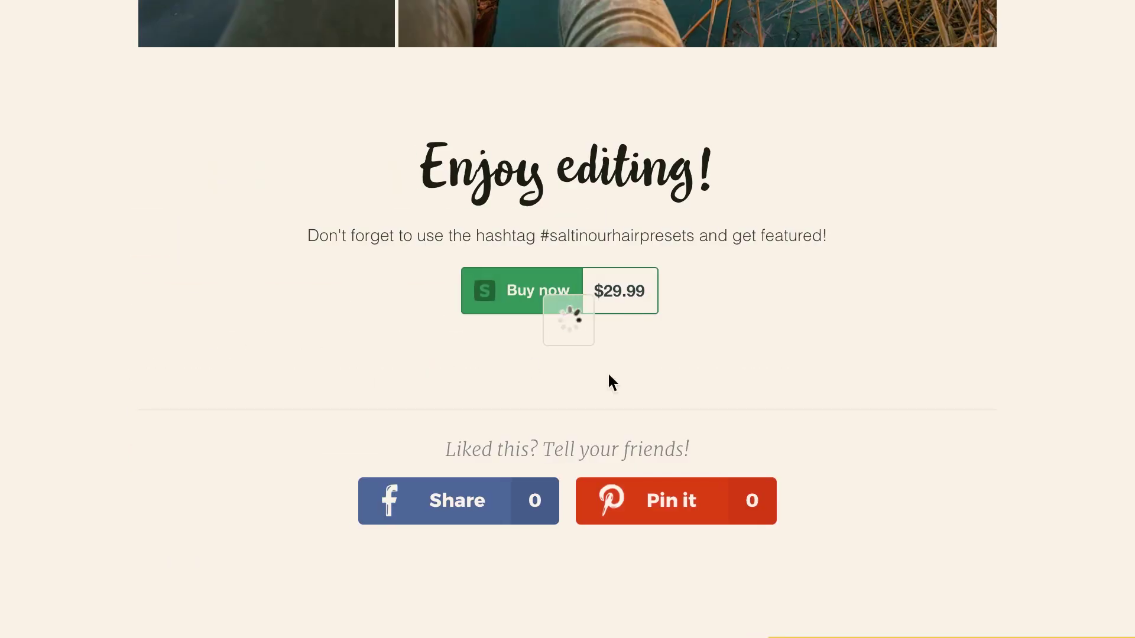
pyautogui.click(764, 49)
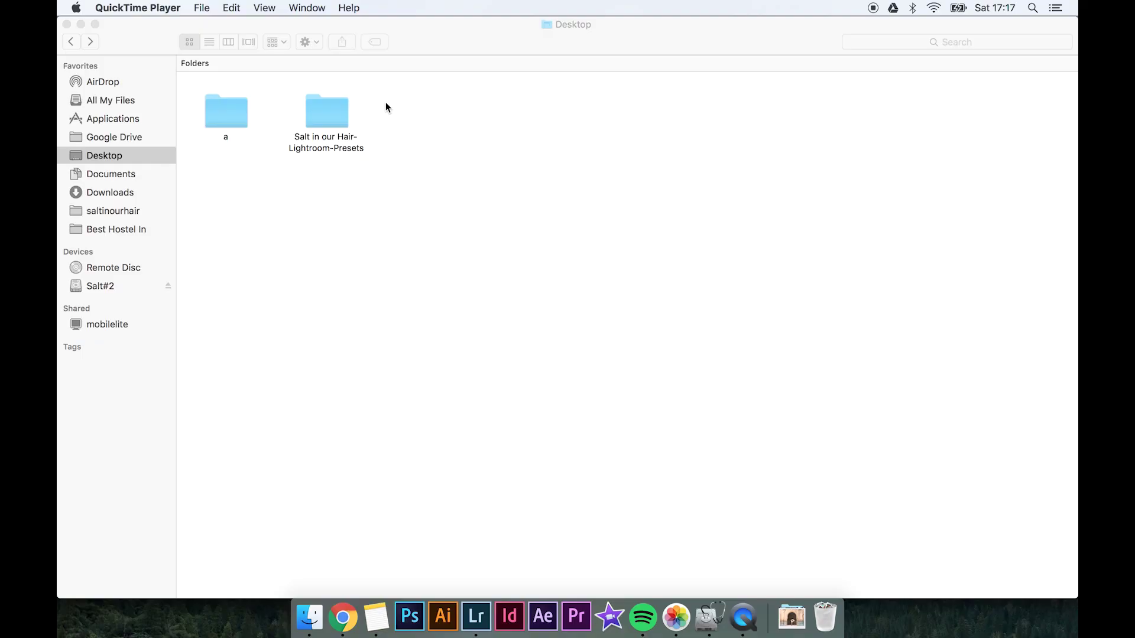
# - Open the Salt in our Hair-Lightroom-Presets folder to reveal its nine presets, then switch to Lightroom
pyautogui.doubleClick(328, 117)
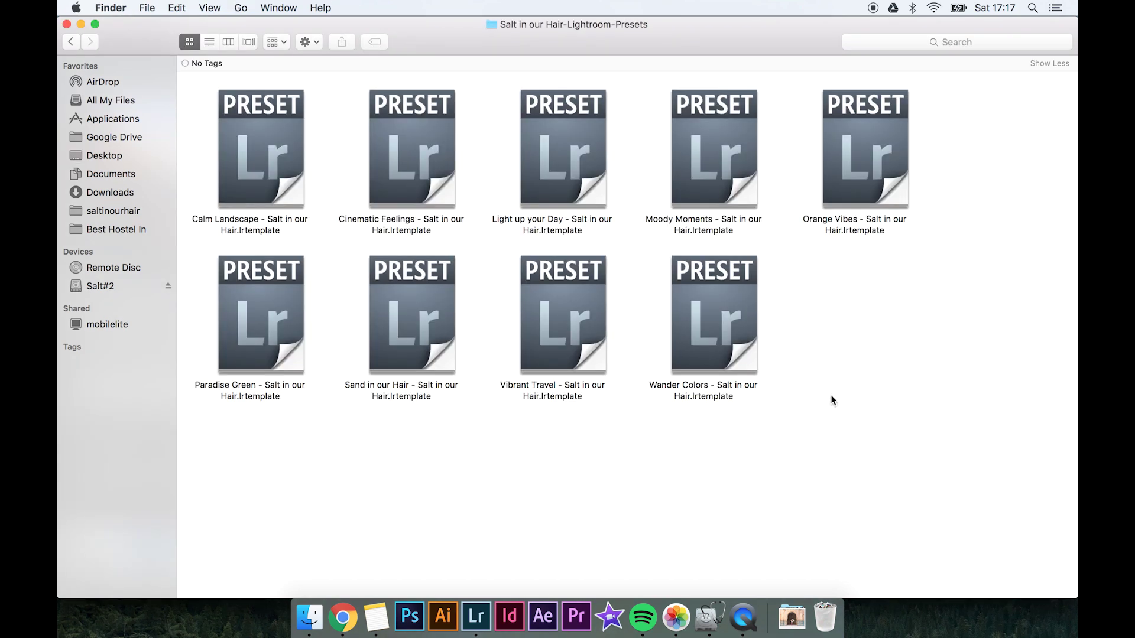
pyautogui.click(474, 617)
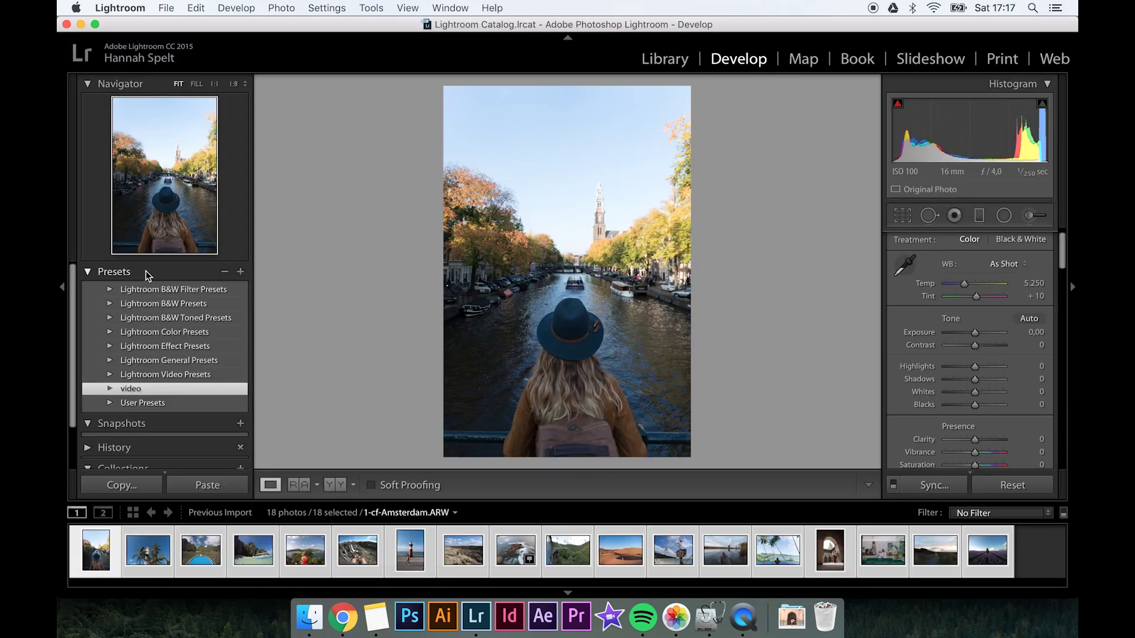
# - Create a new preset folder named 'Salt in our hair presets' in the Presets panel
pyautogui.rightClick(97, 341)
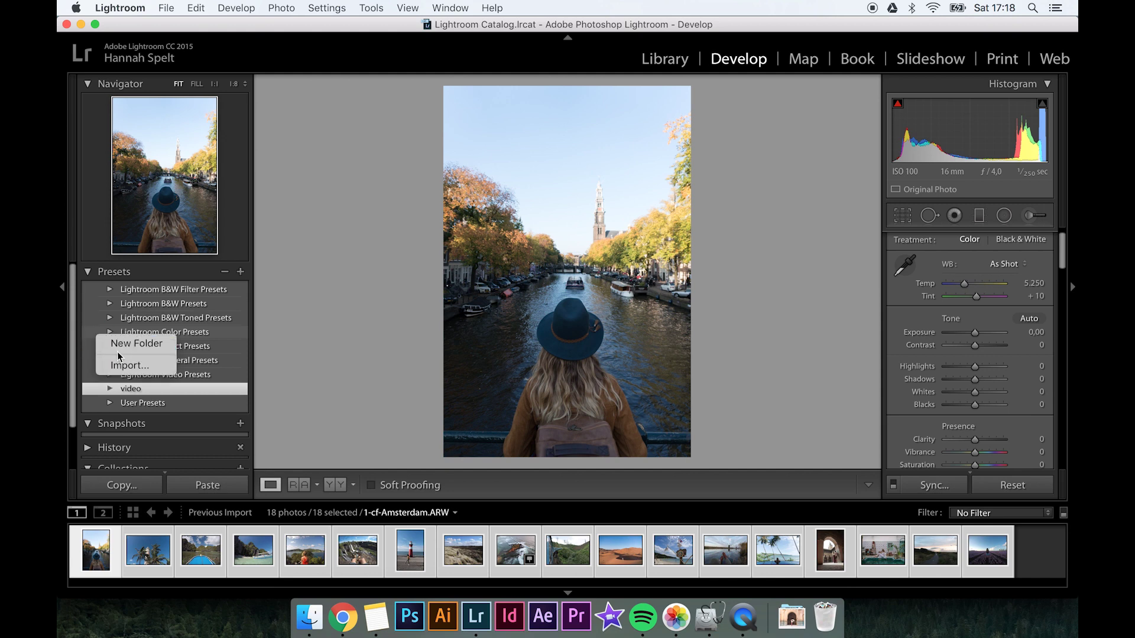
pyautogui.click(133, 349)
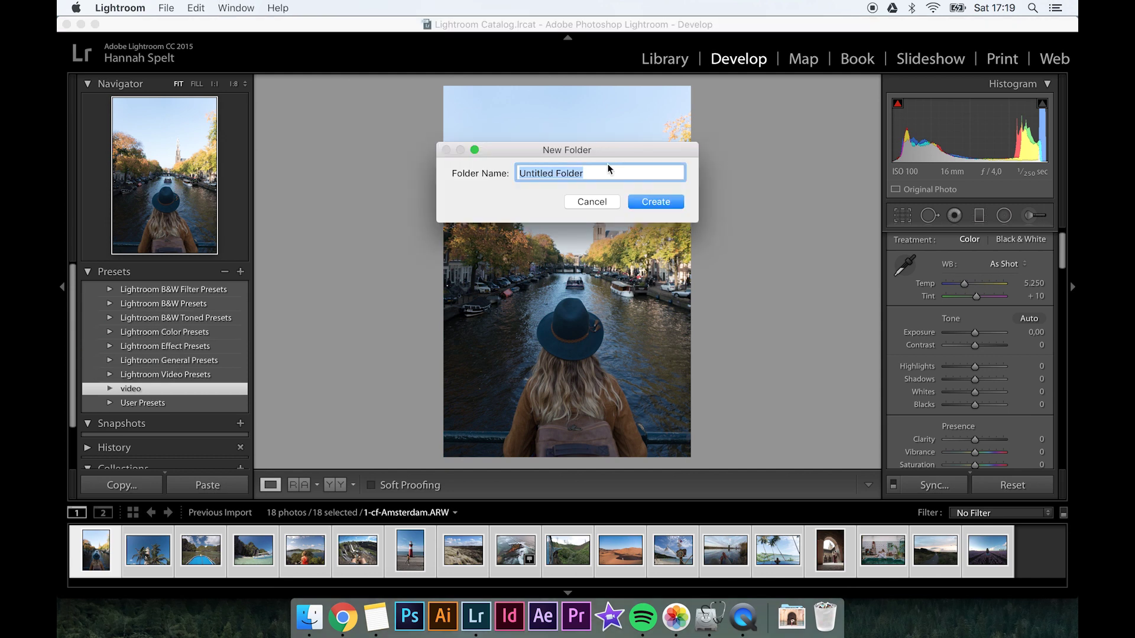
pyautogui.write('sA')
pyautogui.press('BackSpace')
pyautogui.press('BackSpace')
pyautogui.write('Salt')
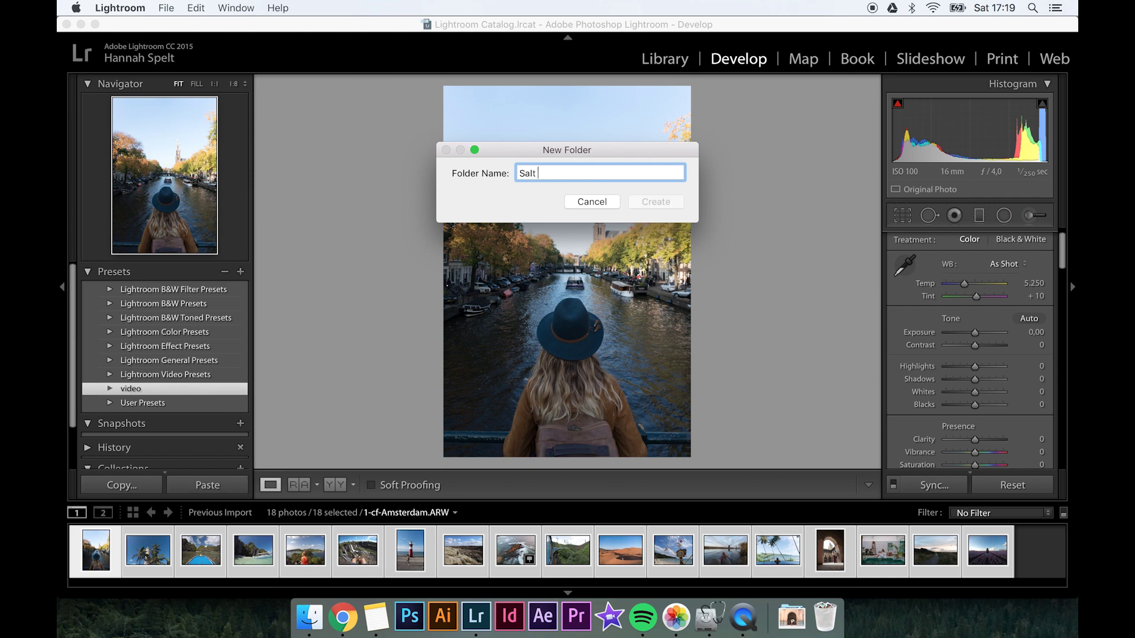
pyautogui.write(' in our hair presets')
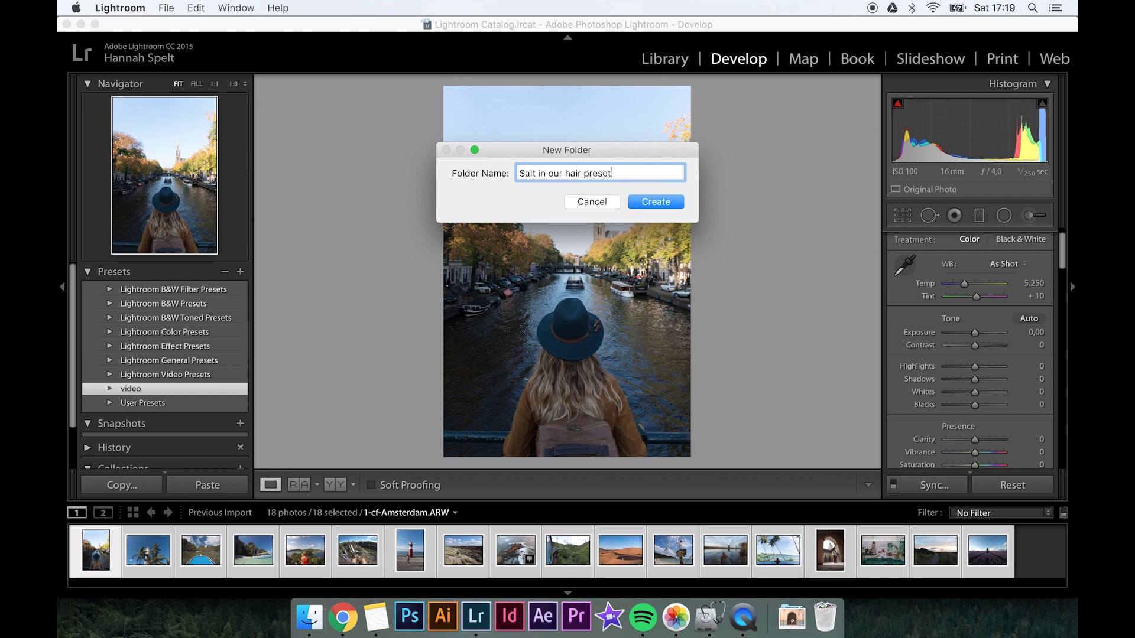
pyautogui.click(655, 202)
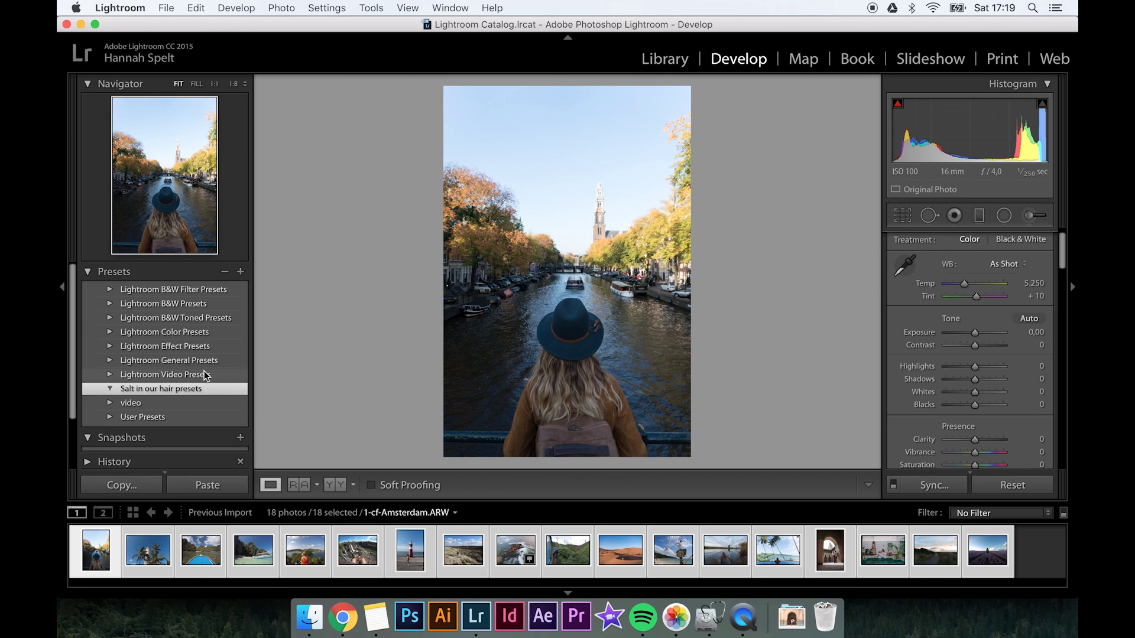
# - Import all nine preset files from Salt in our Hair-Lightroom-Presets into the new folder
pyautogui.rightClick(171, 393)
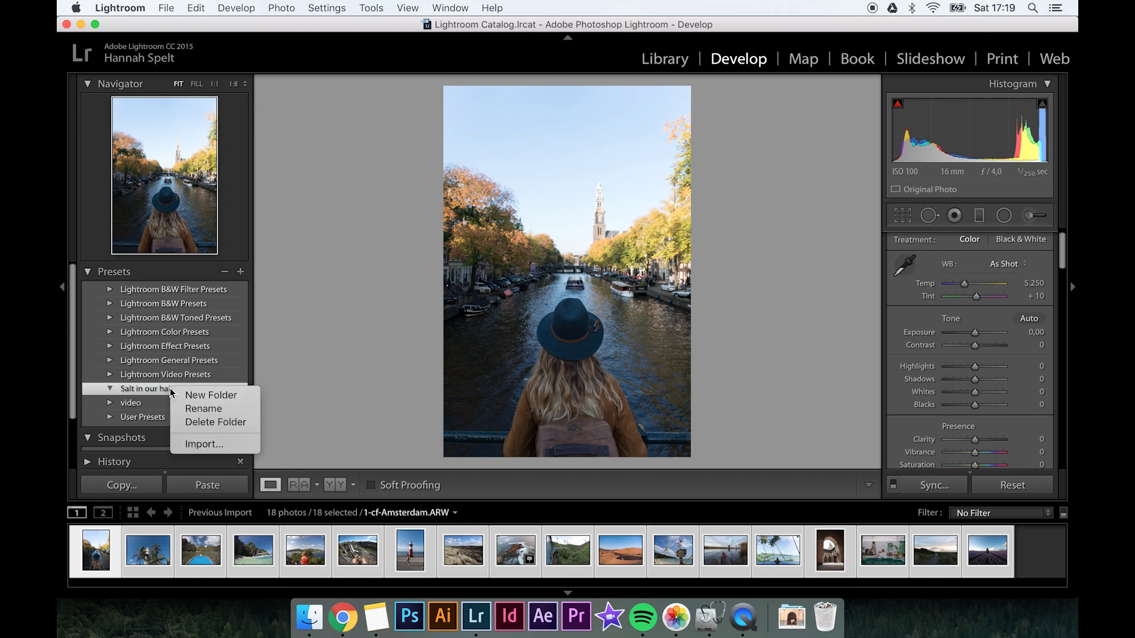
pyautogui.click(210, 445)
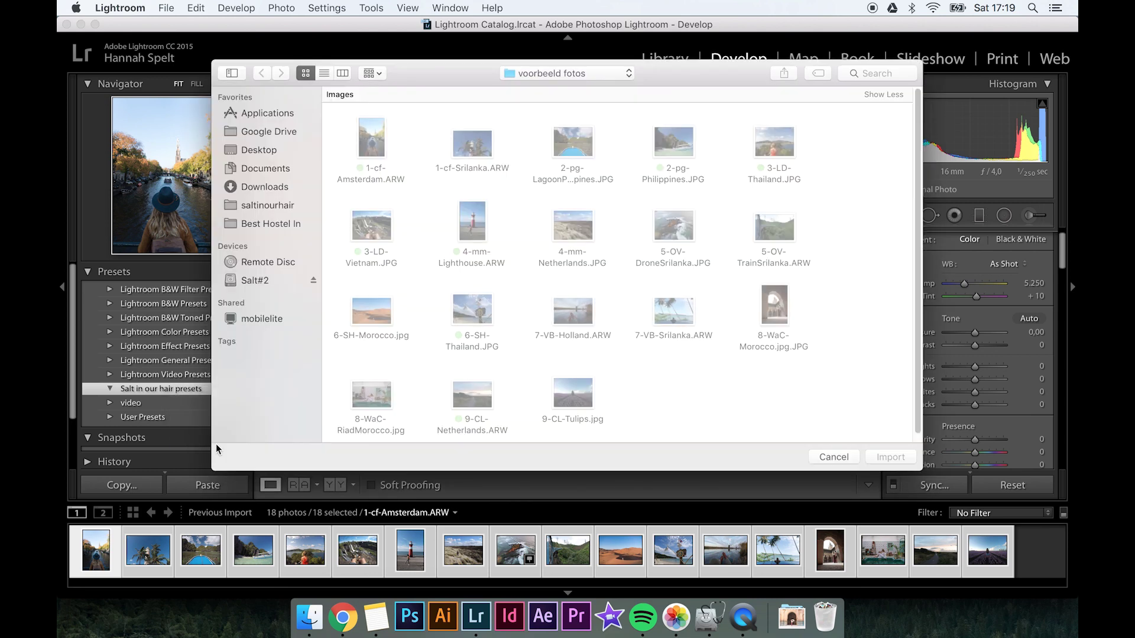
pyautogui.click(576, 74)
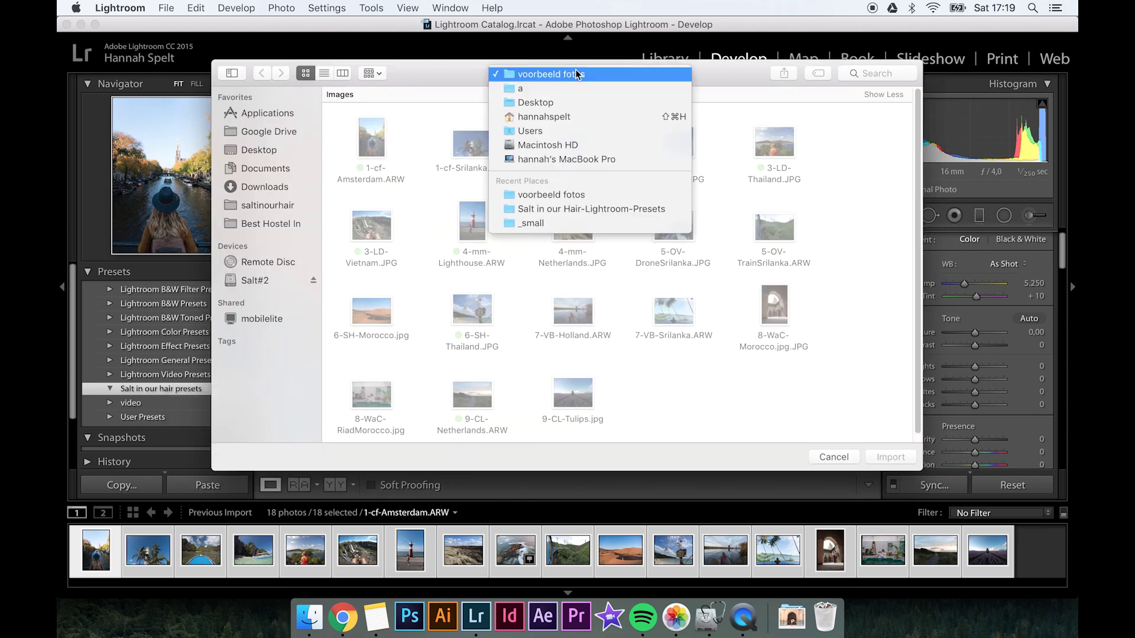
pyautogui.click(599, 210)
pyautogui.moveTo(857, 246); pyautogui.dragTo(371, 125)
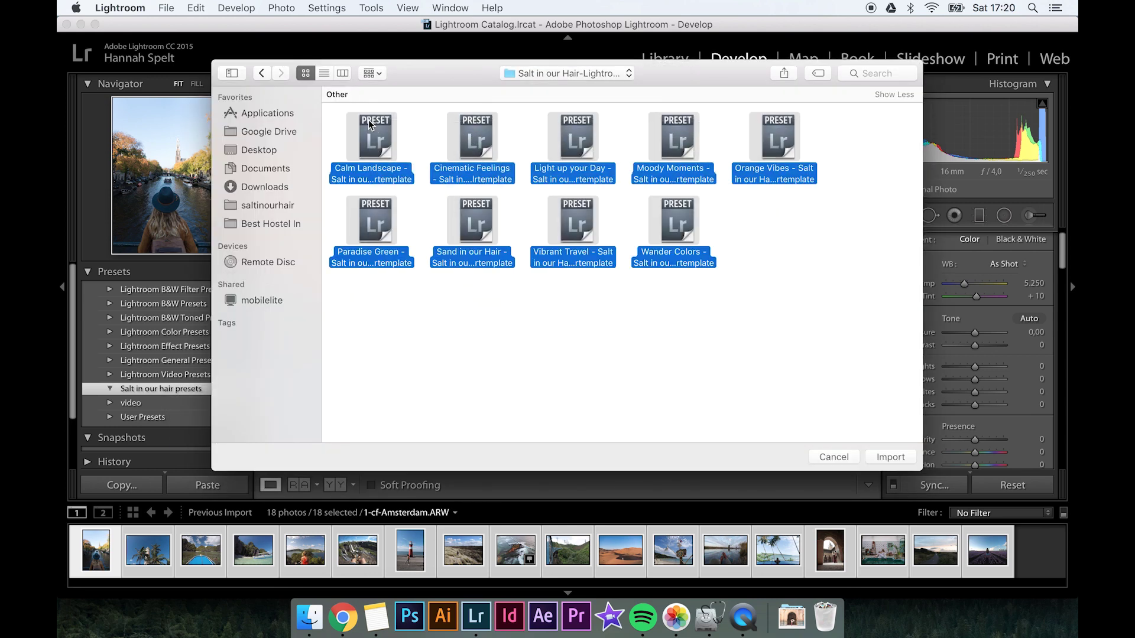
pyautogui.click(889, 458)
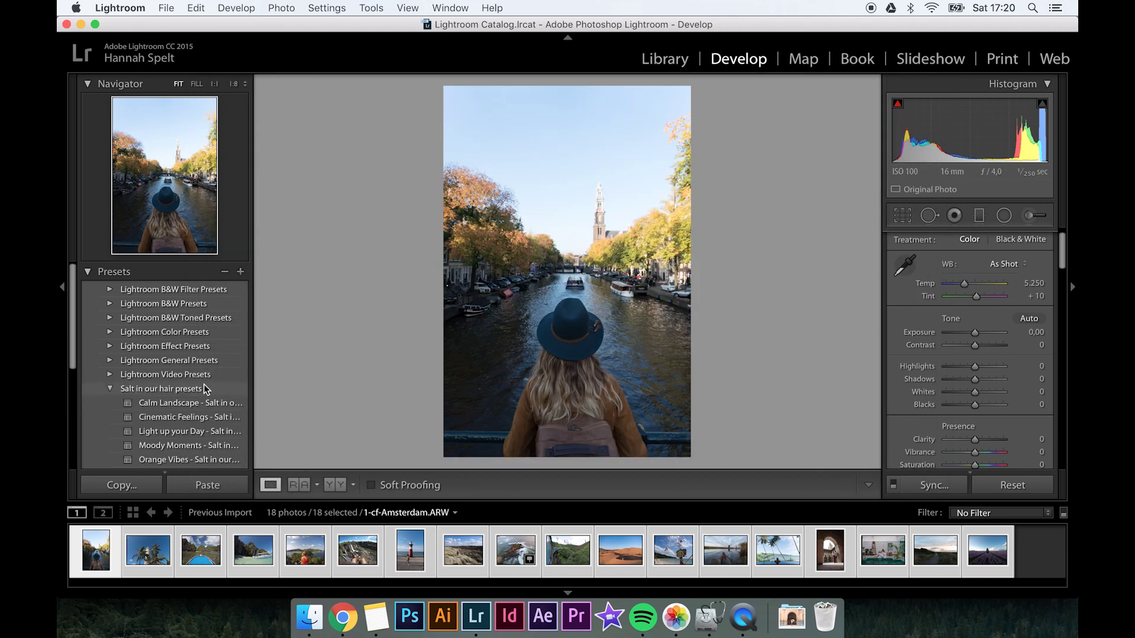
# - Apply Cinematic Feelings to the Amsterdam canal photo (Exposure +0.25, Contrast +52, Shadows +68)
pyautogui.scroll(-2, 206, 388)
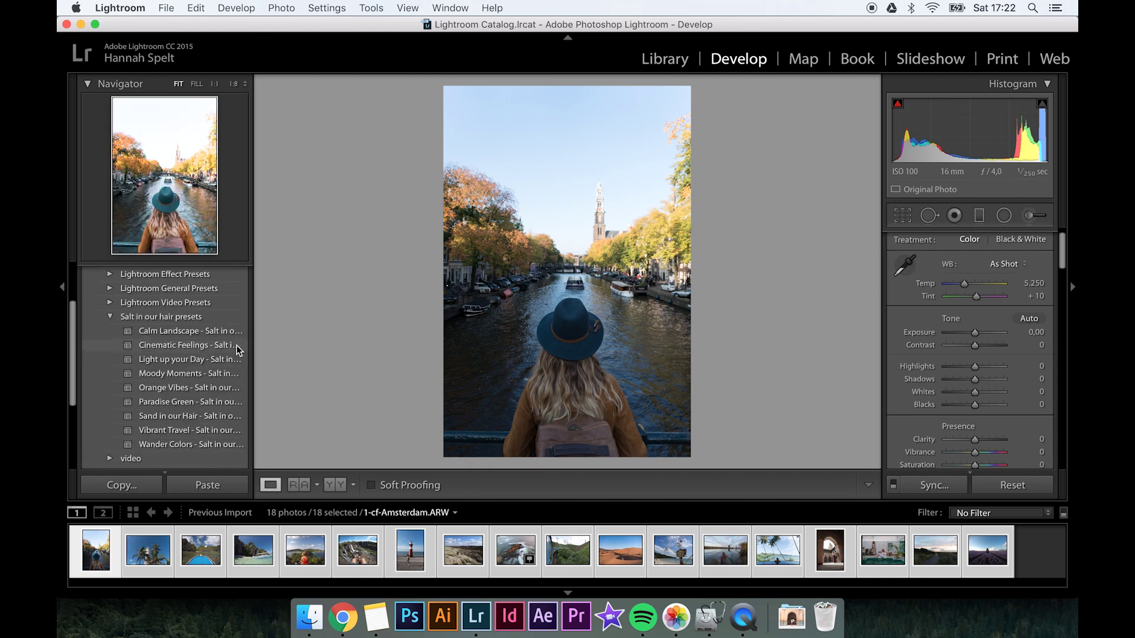
pyautogui.click(239, 351)
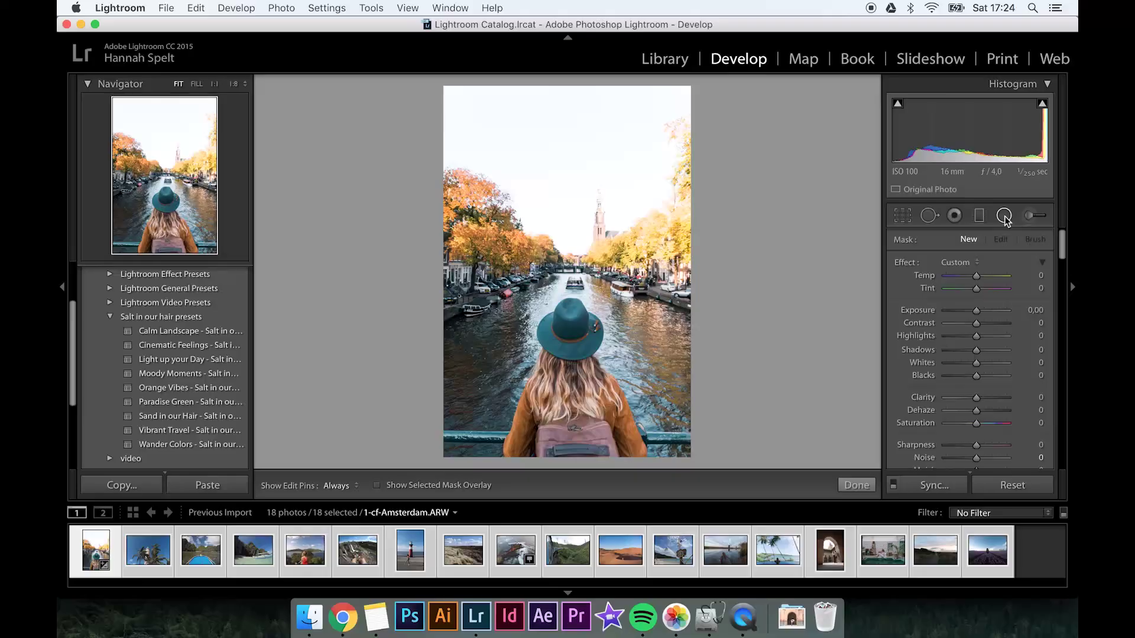
pyautogui.click(1004, 216)
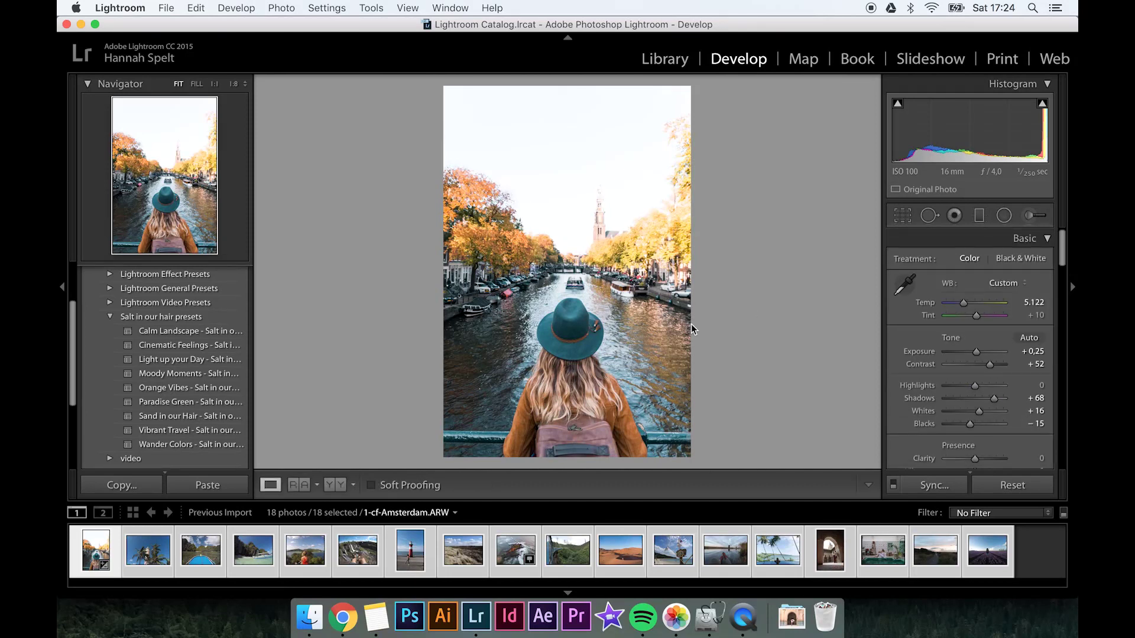
# - Add a spire radial filter with Highlights −29 and Exposure −0.19, compare, then open RiadMorocco
pyautogui.click(1005, 217)
pyautogui.moveTo(592, 190)
pyautogui.mouseDown()
pyautogui.moveTo(611, 223)
pyautogui.moveTo(601, 211)
pyautogui.mouseUp()
pyautogui.scroll(-1, 970, 349)
pyautogui.moveTo(976, 328); pyautogui.dragTo(976, 308)
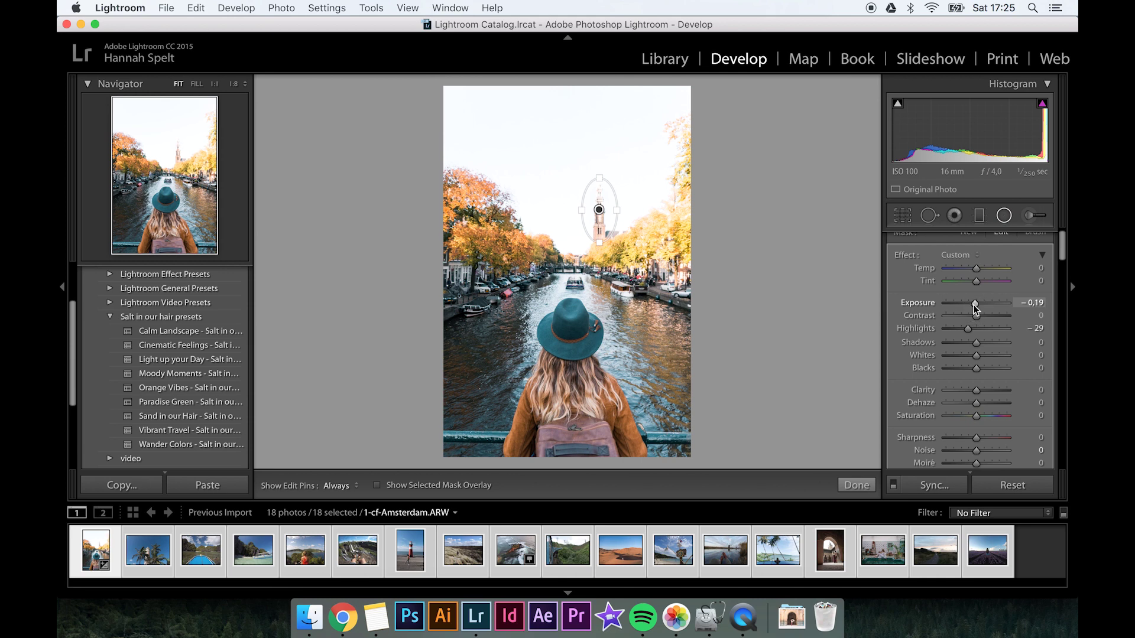
pyautogui.click(1003, 219)
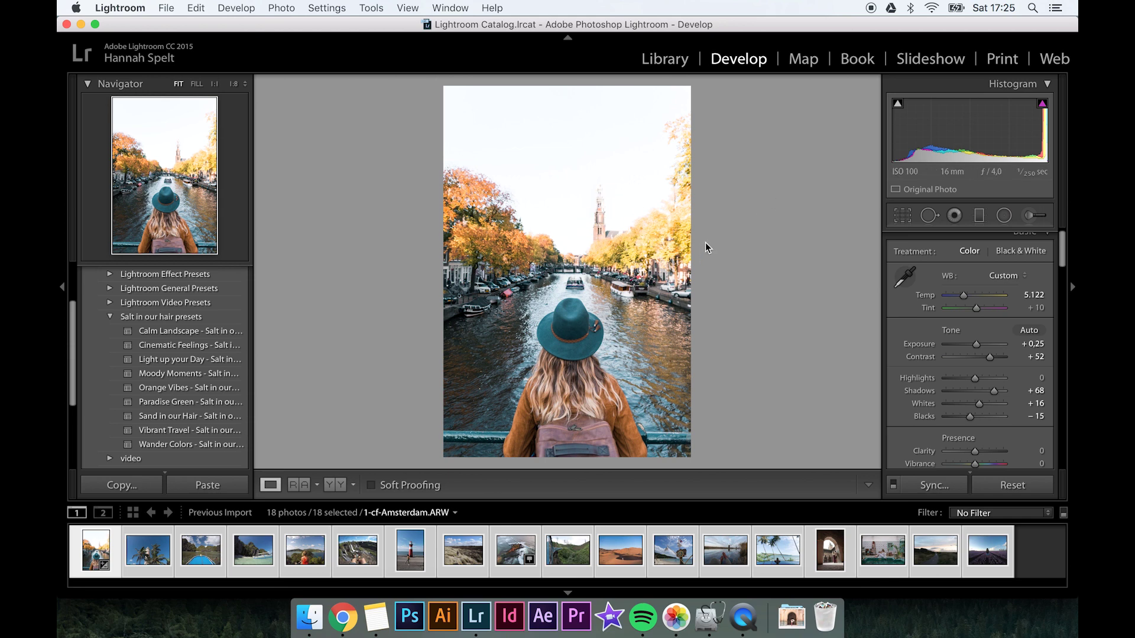
pyautogui.press('\\')
pyautogui.press('\\')
pyautogui.click(883, 552)
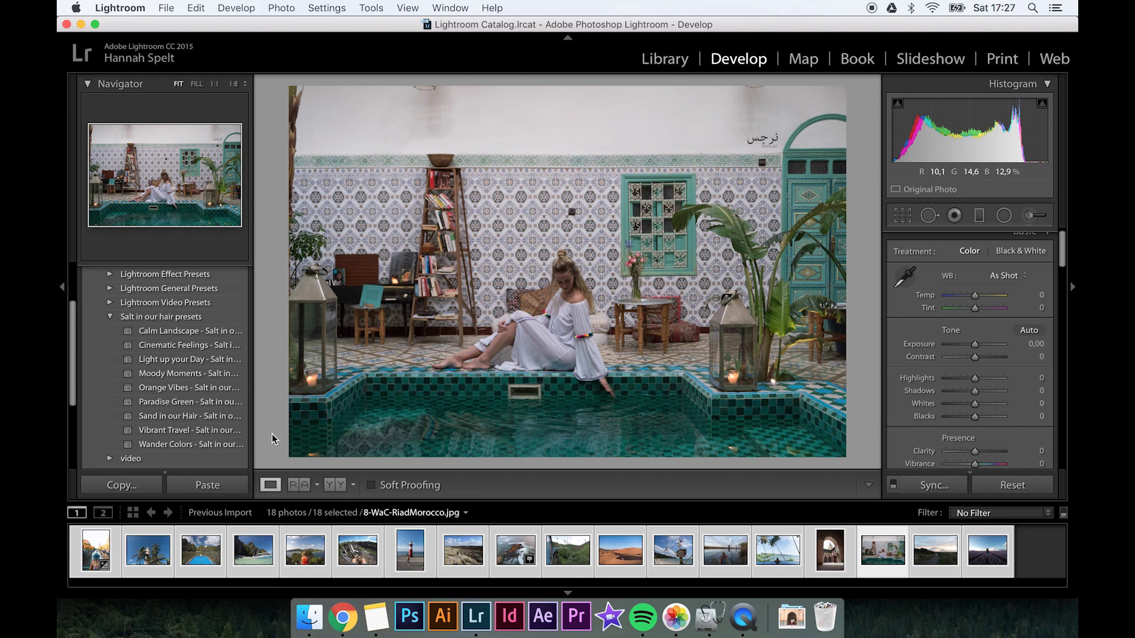
# - Apply Wander Colors to the riad pool photo and compare it against the unedited original
pyautogui.click(238, 445)
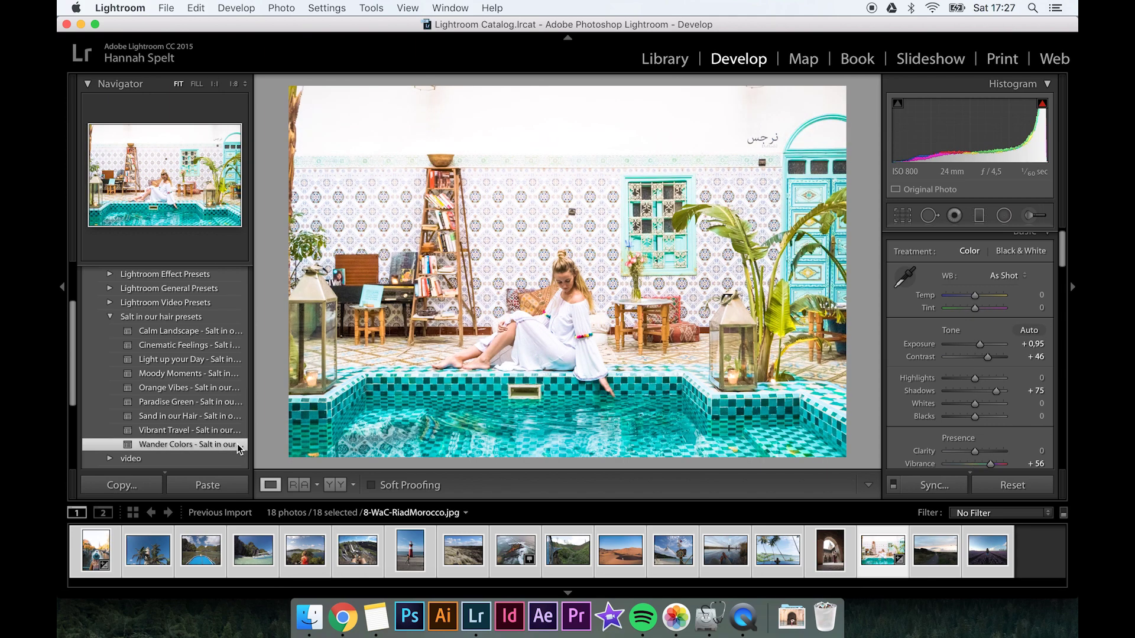
pyautogui.press('\\')
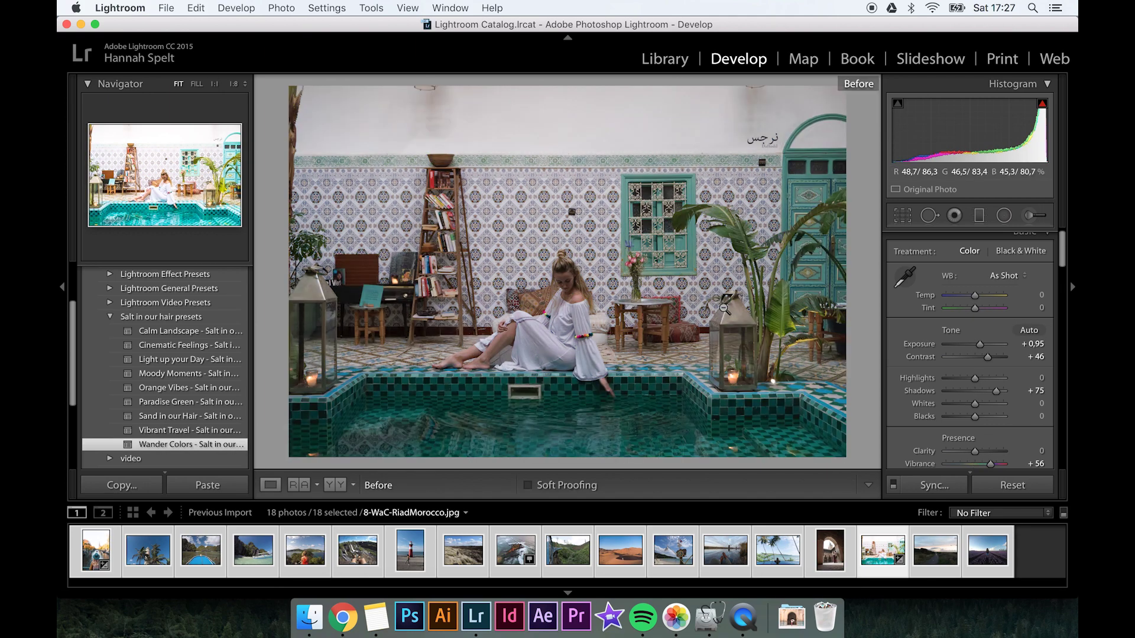
pyautogui.press('\\')
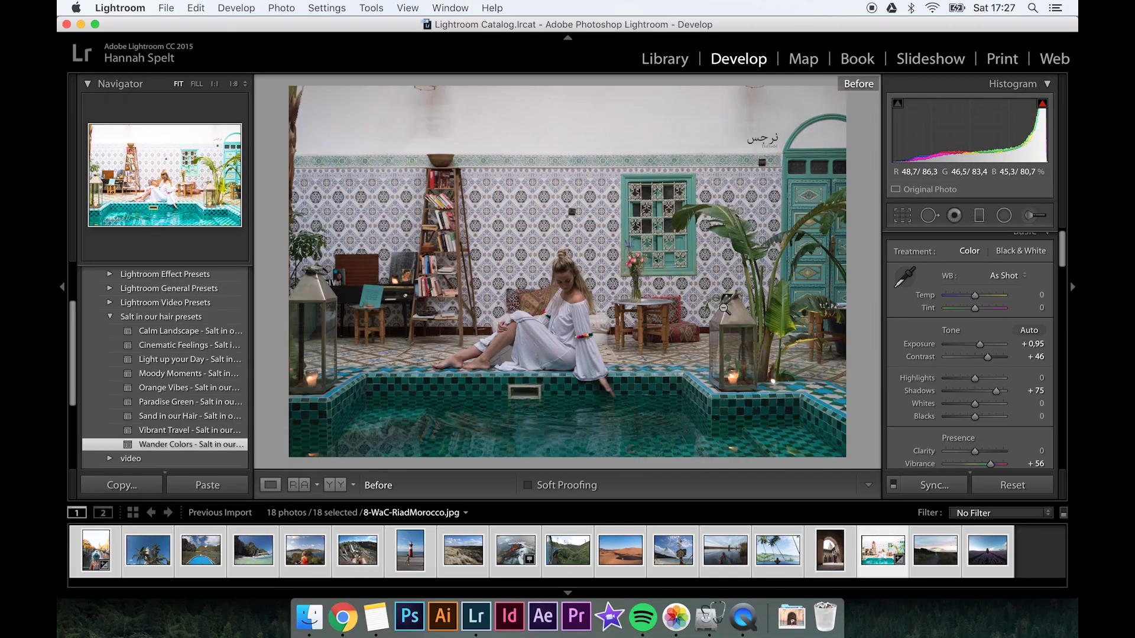
pyautogui.press('\\')
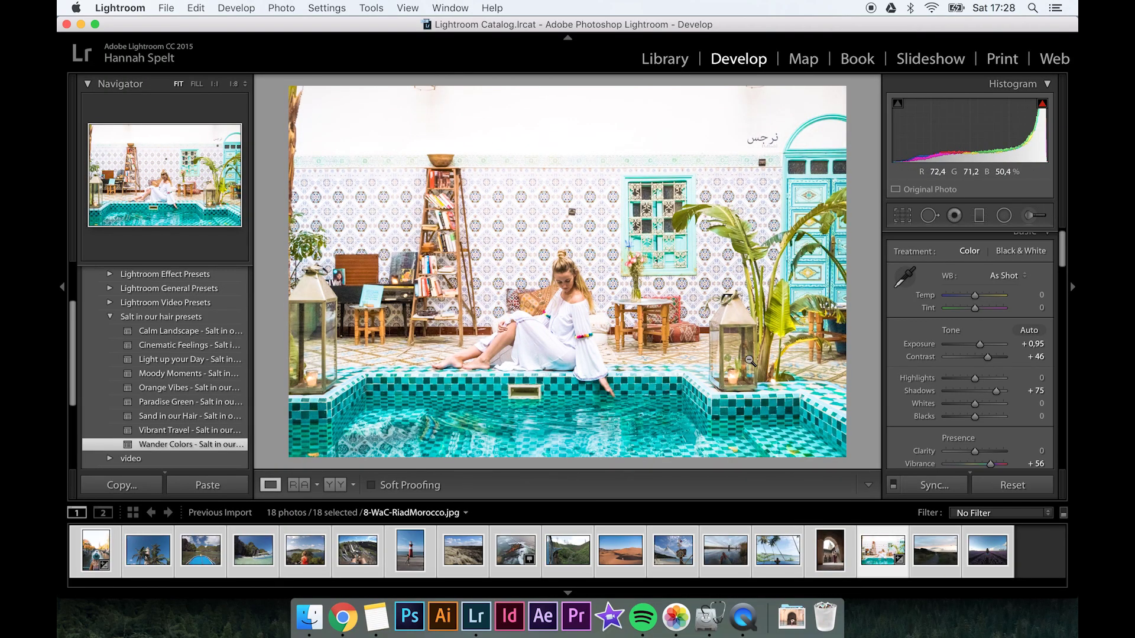
# - Give the Morocco arch photo Wander Colors plus a Highlights −31 radial filter over the sky
pyautogui.click(831, 553)
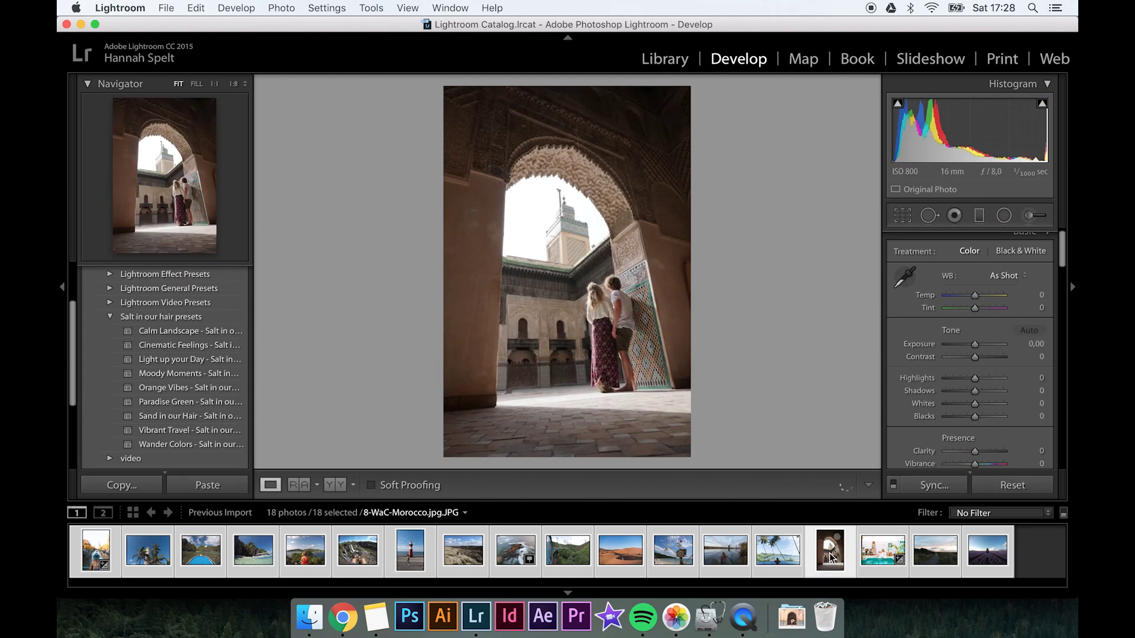
pyautogui.click(229, 447)
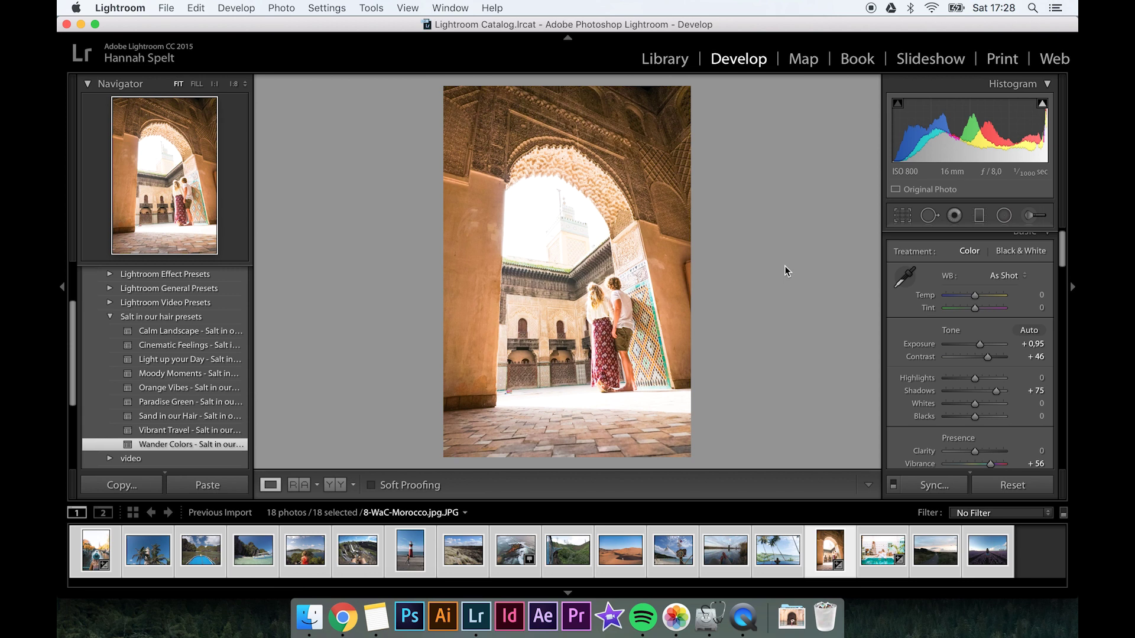
pyautogui.click(1004, 215)
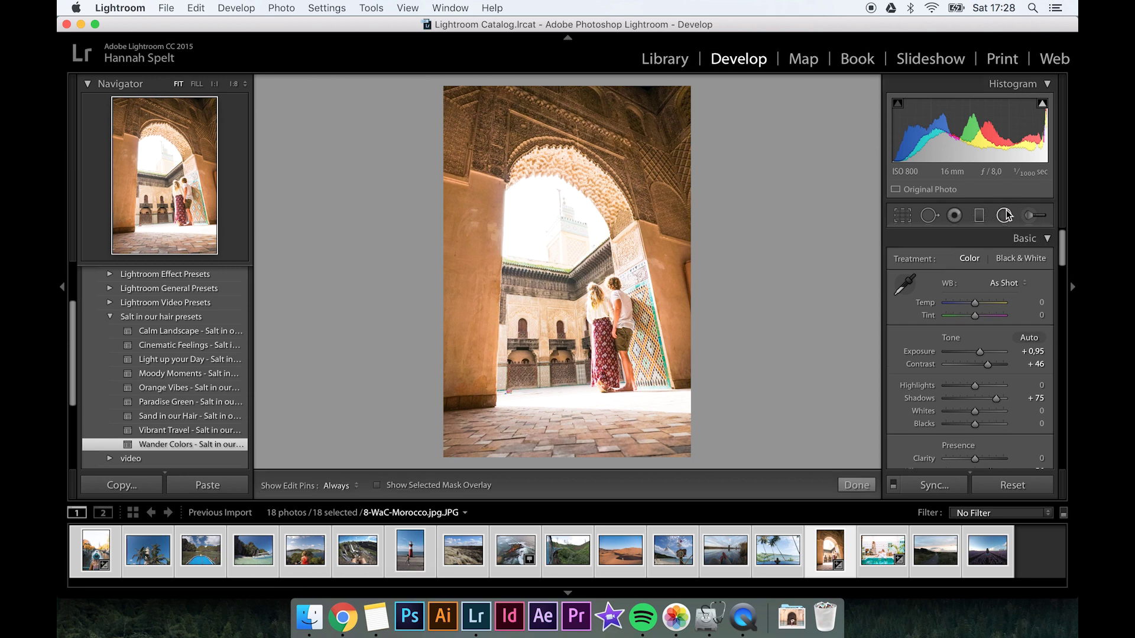
pyautogui.moveTo(558, 225); pyautogui.dragTo(599, 267)
pyautogui.scroll(-3, 964, 287)
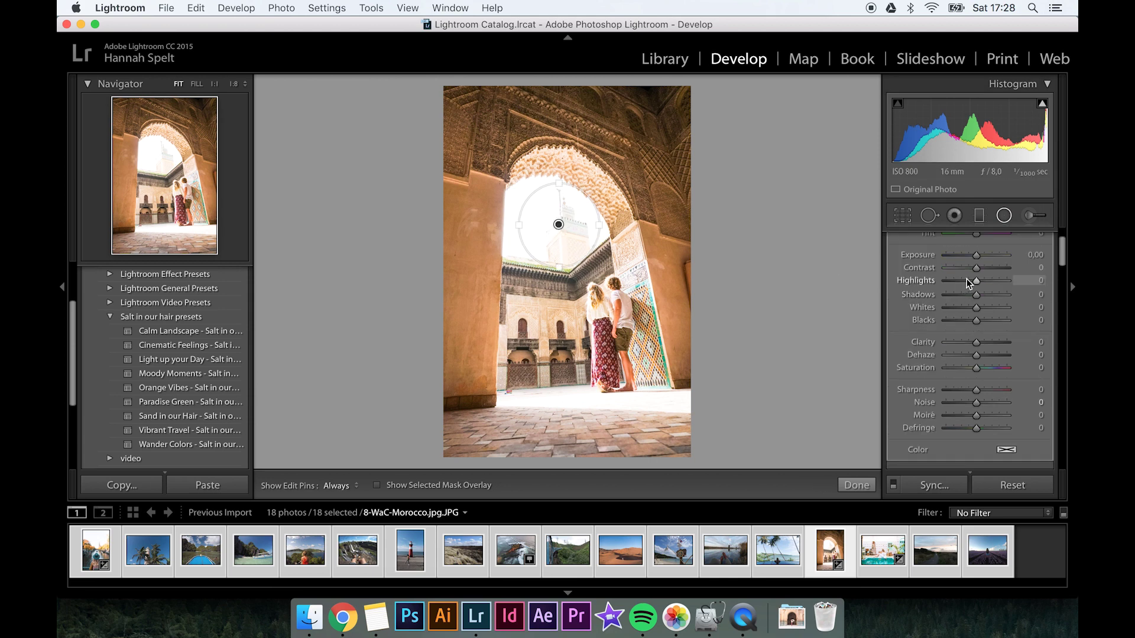
pyautogui.click(968, 281)
pyautogui.scroll(3, 992, 280)
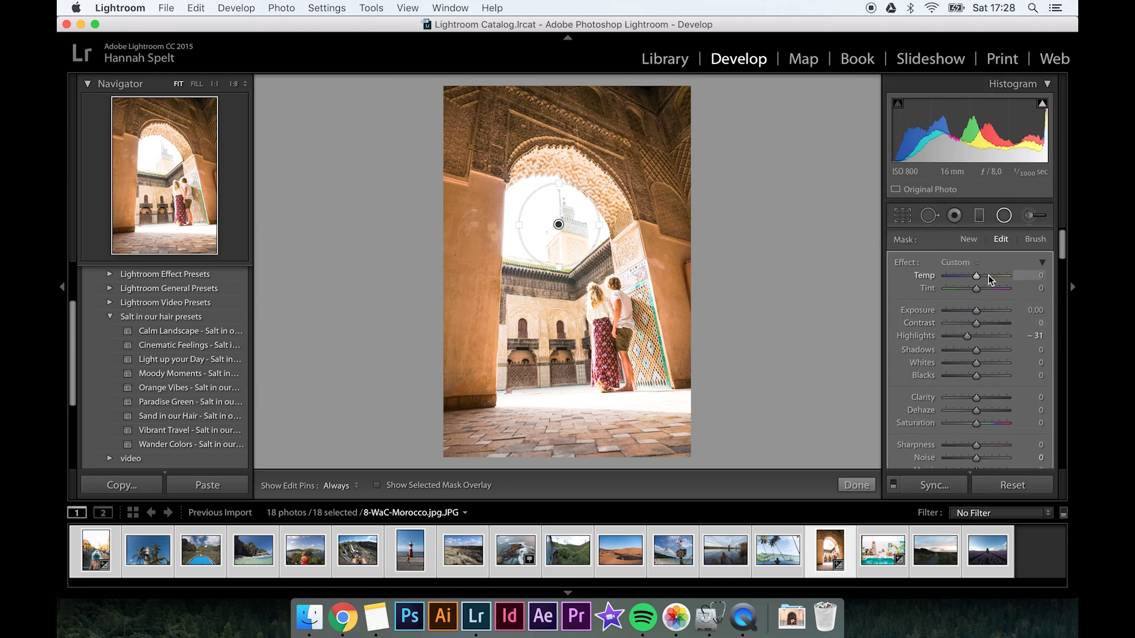
pyautogui.click(1005, 216)
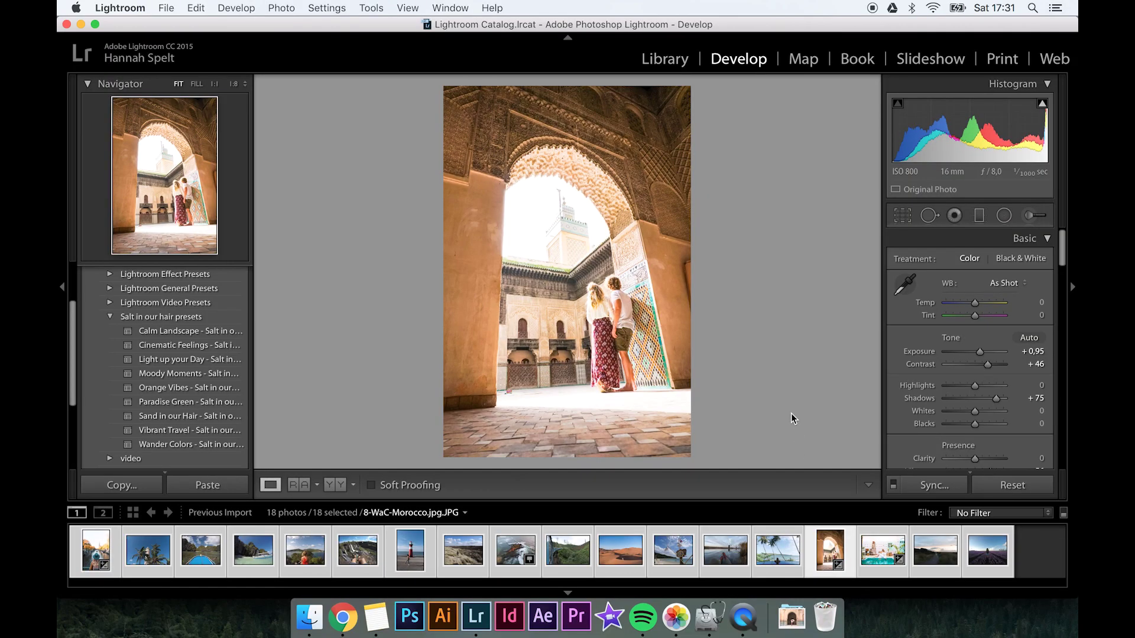
# - Apply Calm Landscape to the tulip field photo, then open the road-at-sunset photo
pyautogui.click(985, 559)
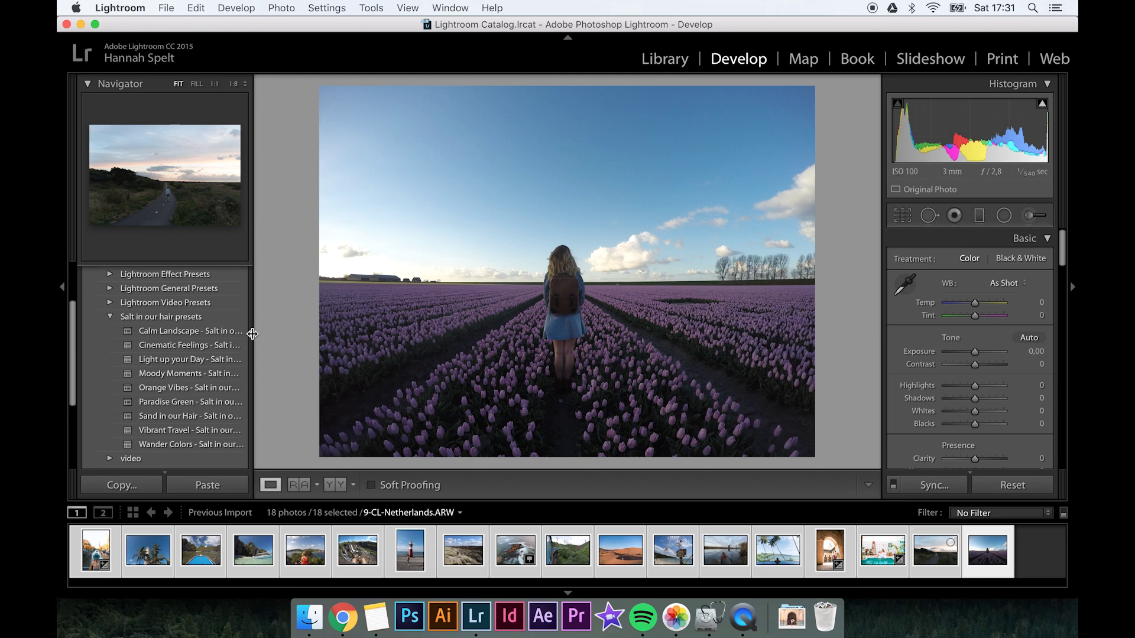
pyautogui.click(229, 333)
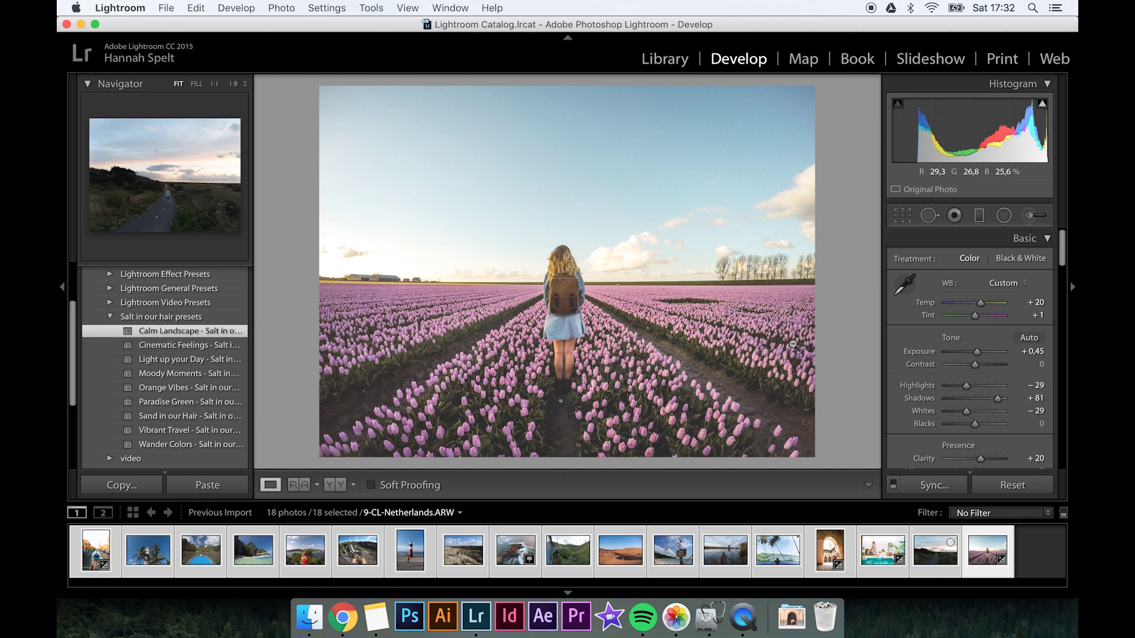
pyautogui.click(935, 551)
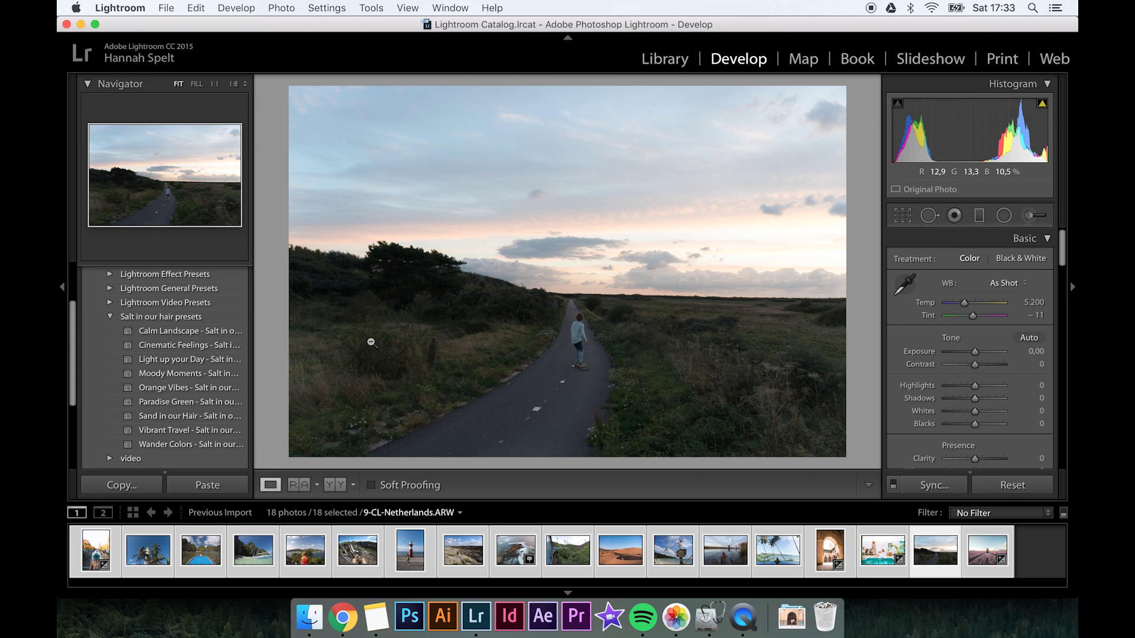
# - Apply Calm Landscape to the road-at-sunset photo and compare it with the original
pyautogui.click(233, 330)
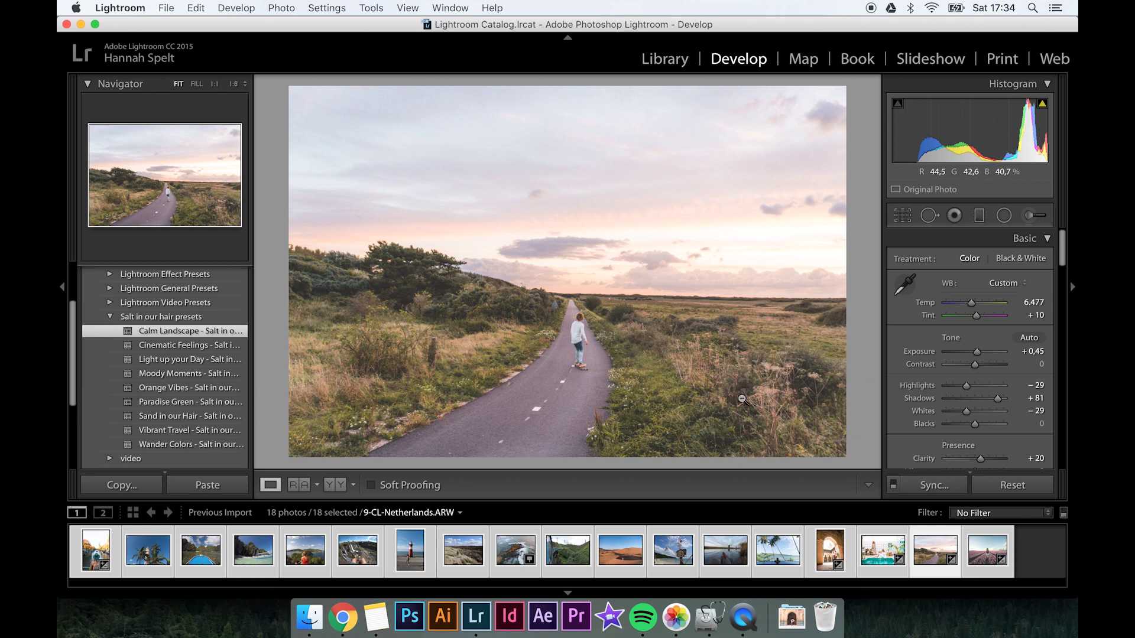
pyautogui.press('\\')
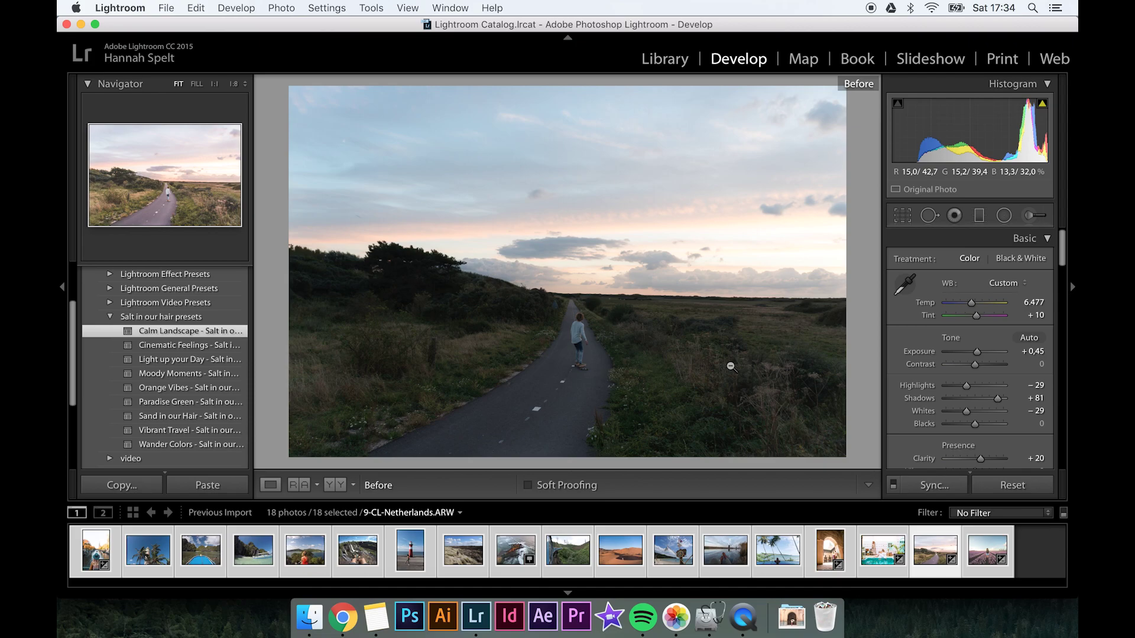
pyautogui.press('\\')
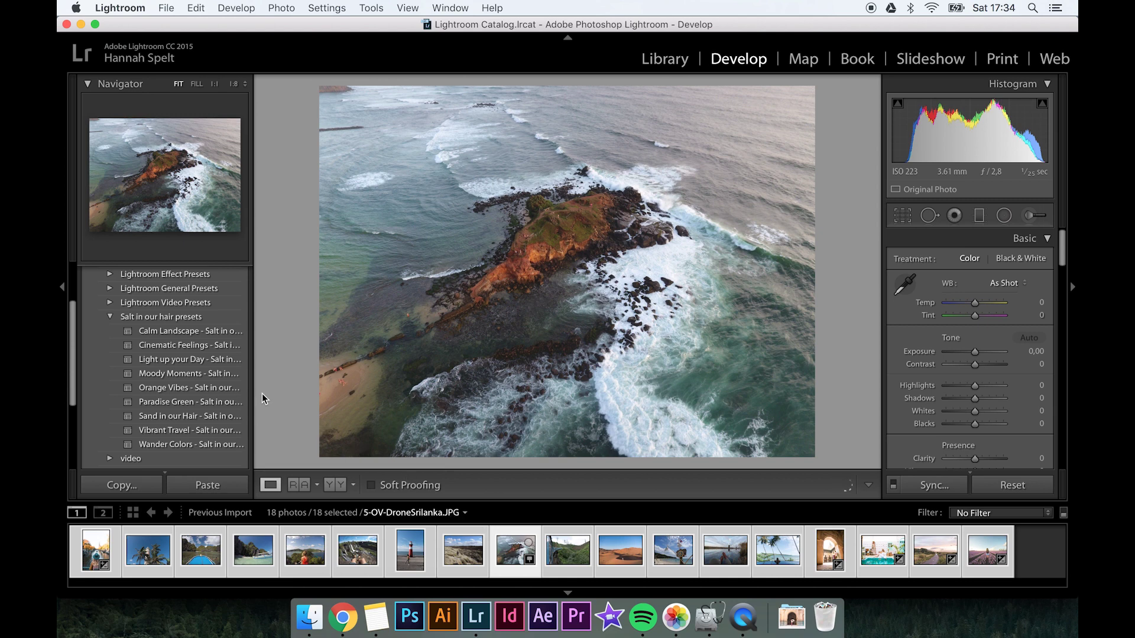
# - Apply the Moody Moments preset (Shadows +52, Whites +26) to the Sri Lanka drone photo, undoing and redoing it
pyautogui.click(222, 374)
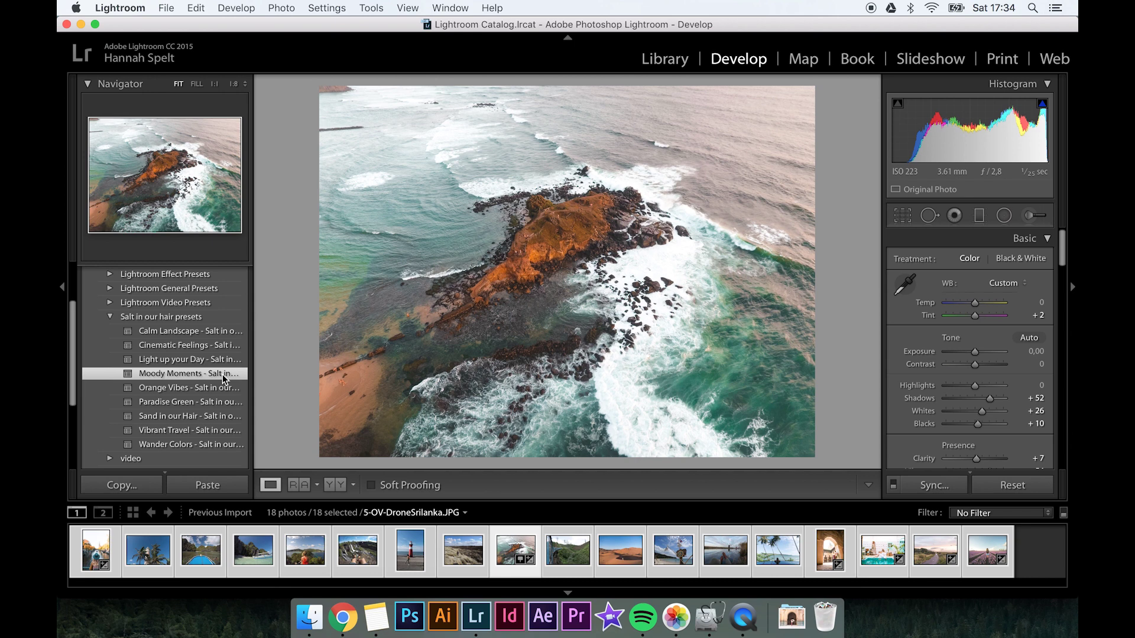
pyautogui.press('super+z')
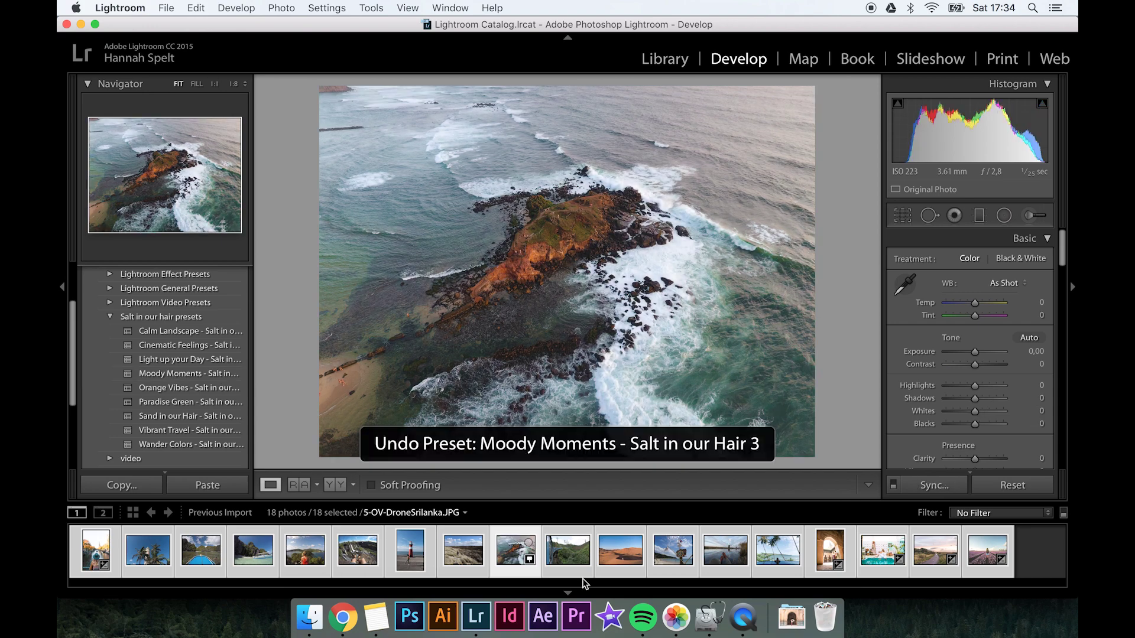
pyautogui.press('super+shift+z')
# - Compare the drone photo with its original, then open 3-LD-Vietnam.JPG, the waterfall photo
pyautogui.press('\\')
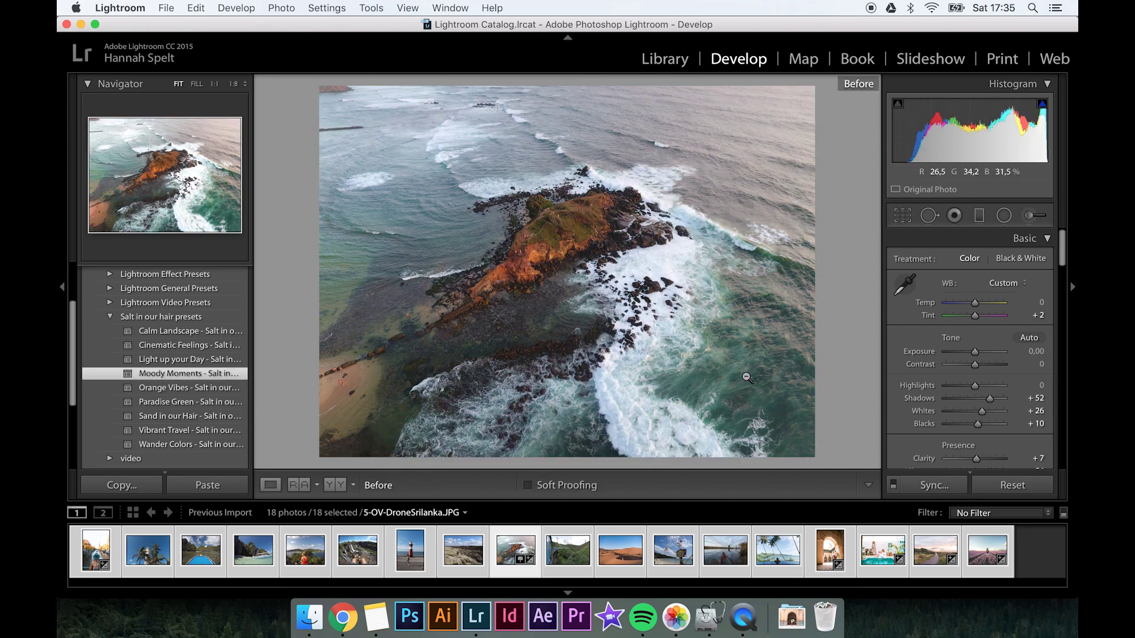
pyautogui.press('\\')
pyautogui.click(359, 555)
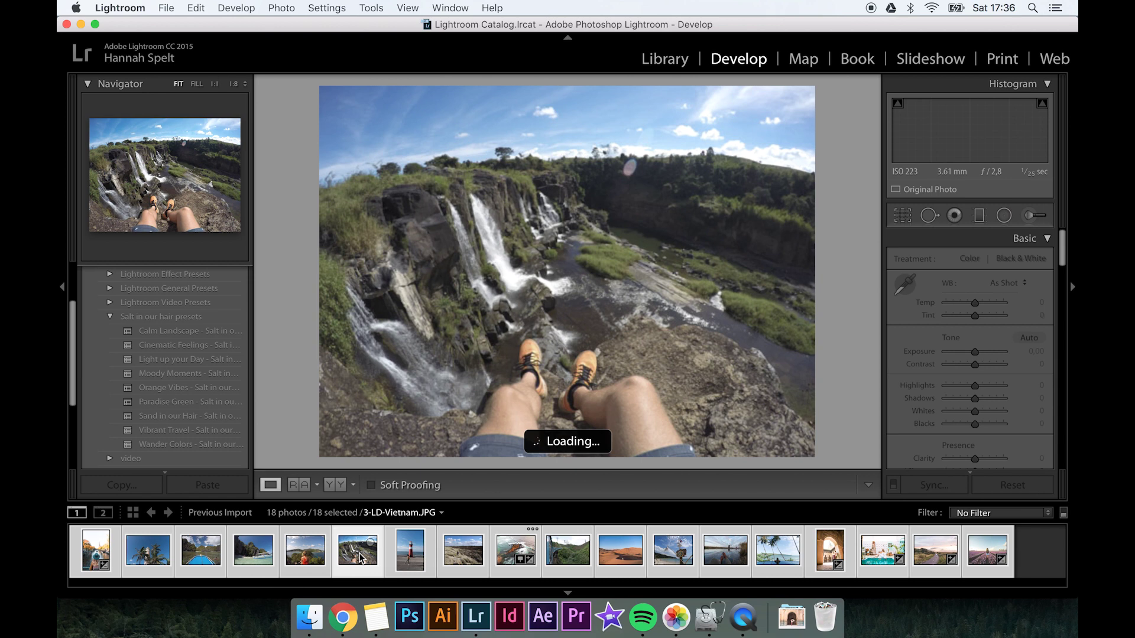
# - Apply Moody Moments to the waterfall photo and draw a radial filter over its sunlit right side
pyautogui.click(225, 376)
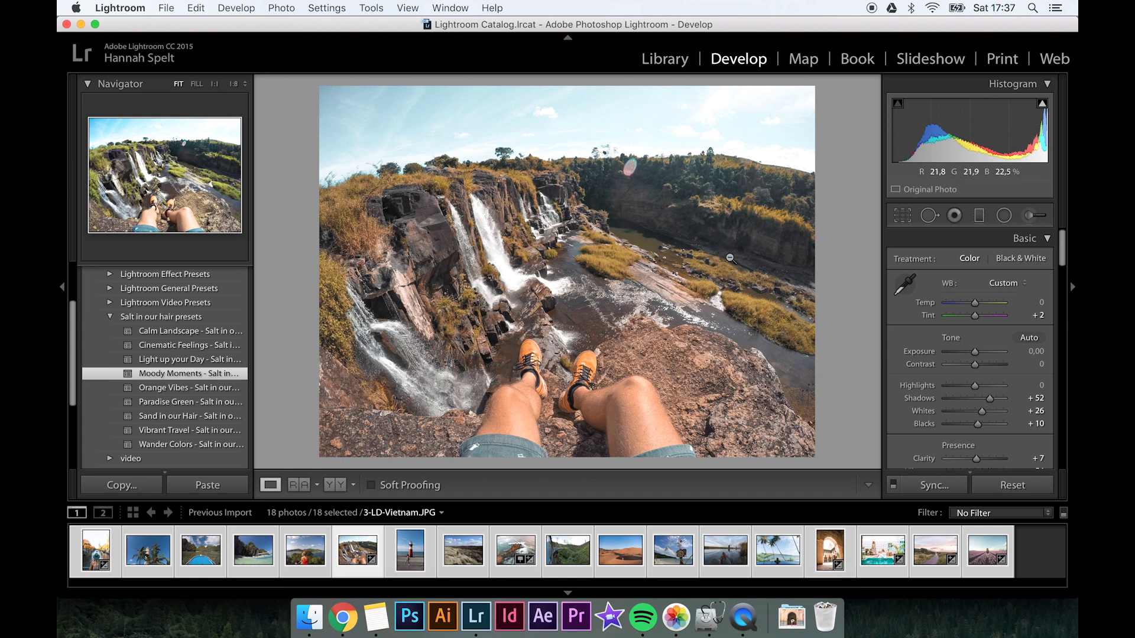
pyautogui.press('\\')
pyautogui.press('\\')
pyautogui.click(1004, 216)
pyautogui.moveTo(632, 130); pyautogui.dragTo(727, 295)
pyautogui.moveTo(660, 175); pyautogui.dragTo(864, 227)
pyautogui.moveTo(656, 336); pyautogui.dragTo(632, 392)
# - Raise the radial filter's Exposure and warm it to Temp 20
pyautogui.moveTo(976, 310); pyautogui.dragTo(981, 325)
pyautogui.moveTo(977, 276); pyautogui.dragTo(985, 278)
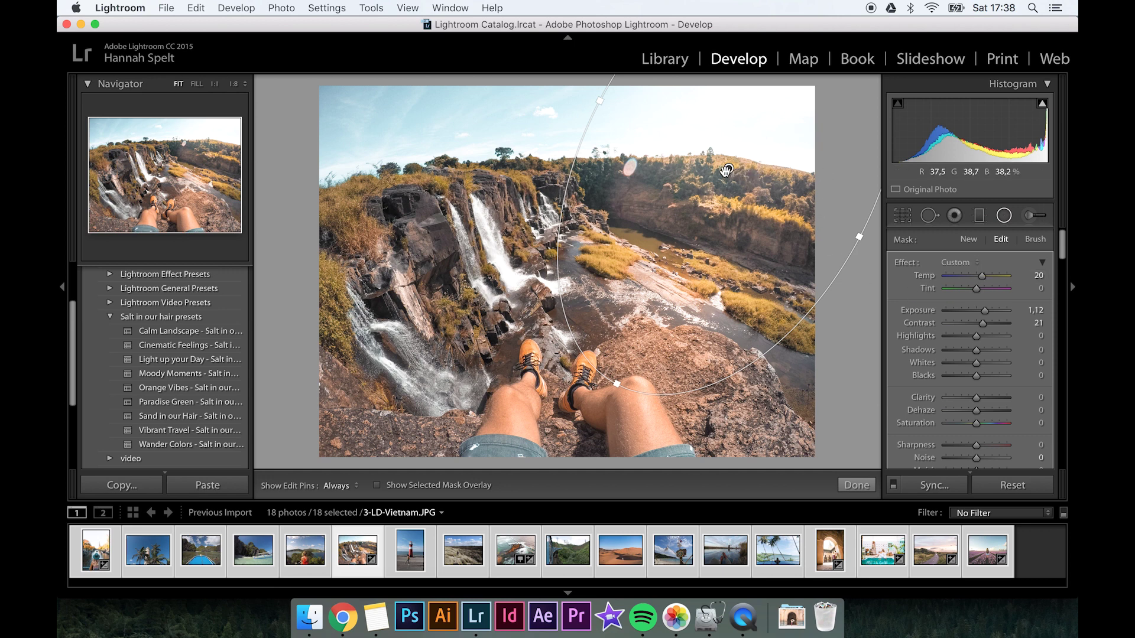
pyautogui.moveTo(727, 170)
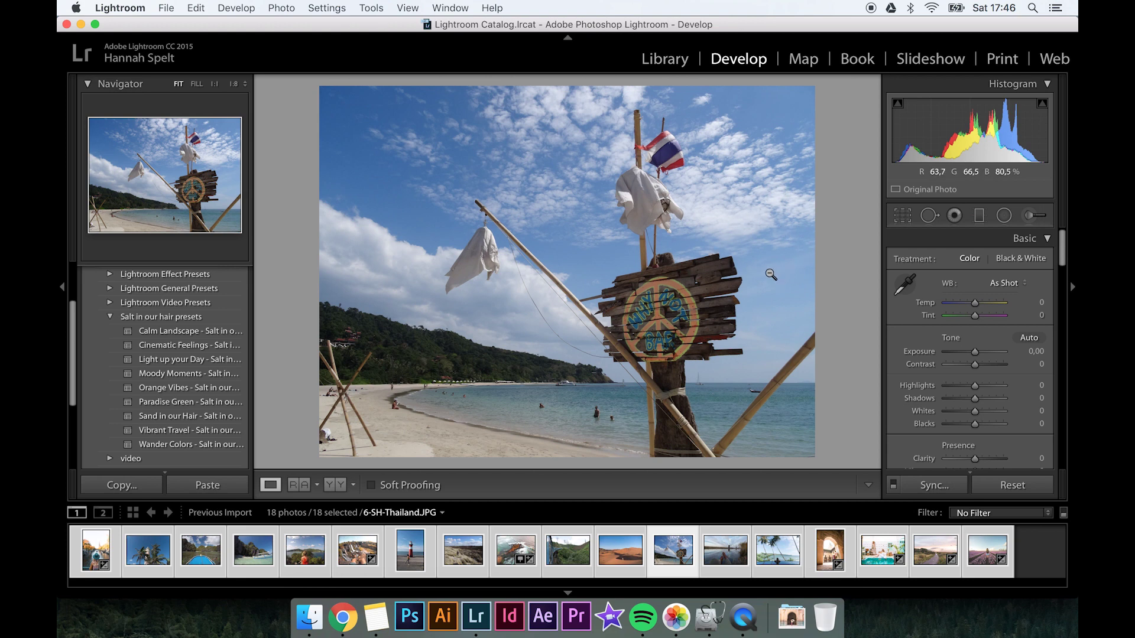
# - Give the Thailand beach photo Sand in our Hair (Shadows +100), compare it, then open 6-SH-Morocco.jpg
pyautogui.click(224, 417)
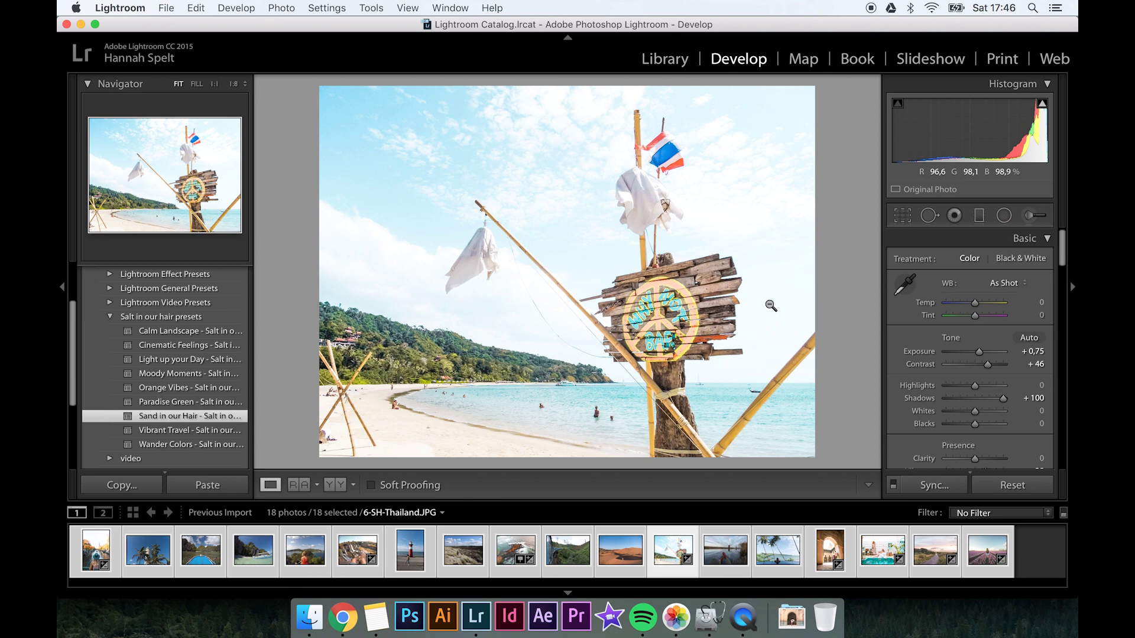
pyautogui.press('\\')
pyautogui.press('\\')
pyautogui.press('Left')
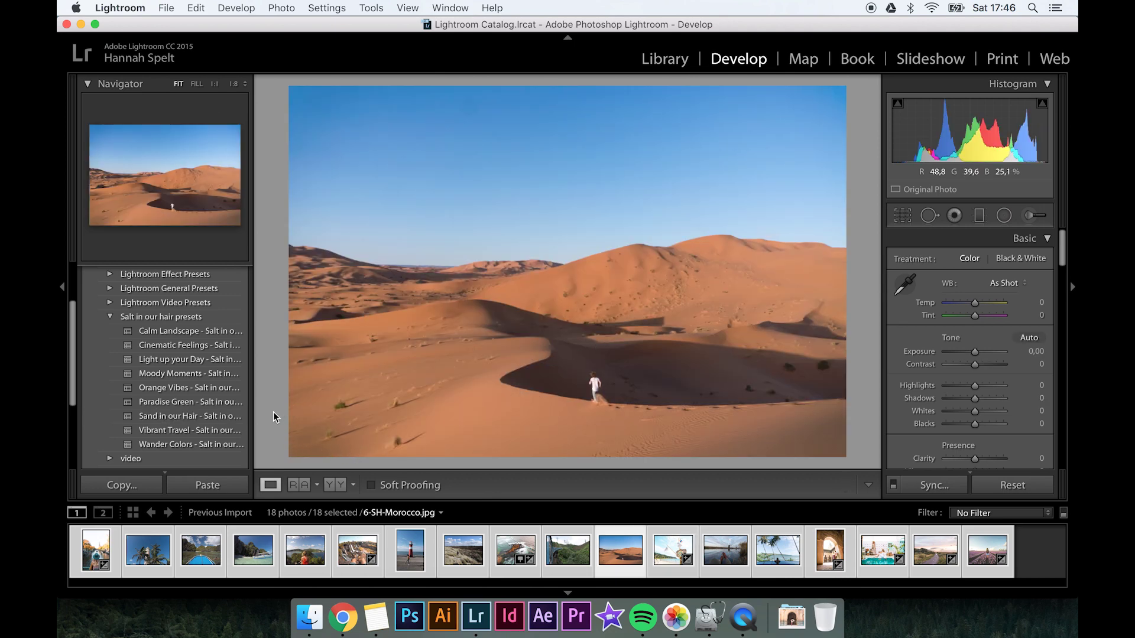
# - Apply Sand in our Hair to the Morocco dunes photo (Exposure +0.75, Contrast +46, Shadows +100)
pyautogui.click(229, 419)
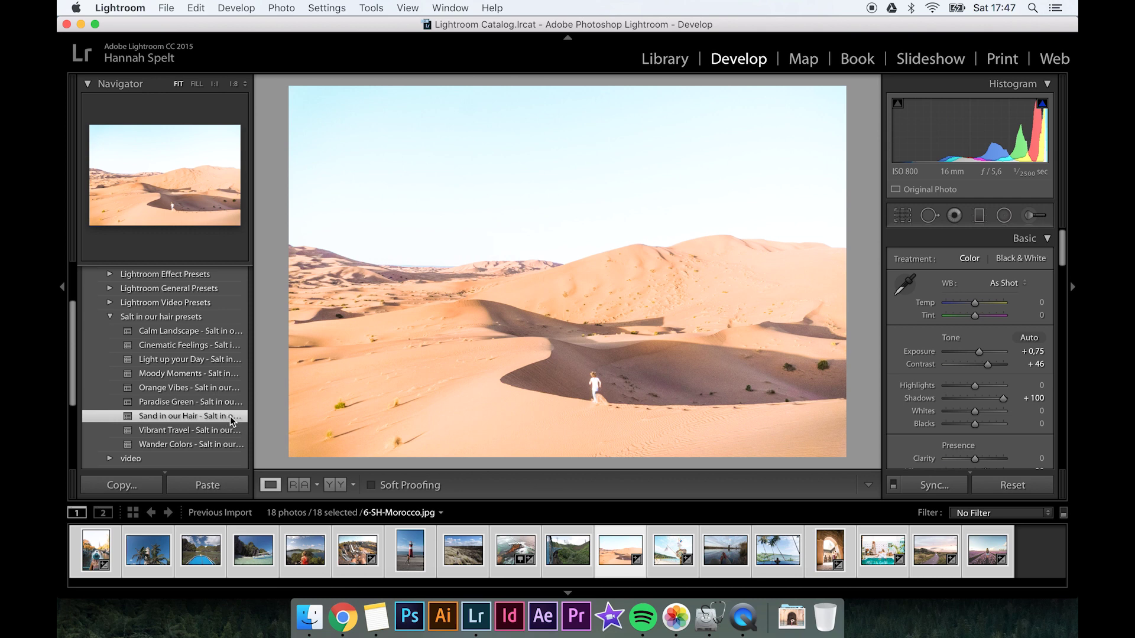